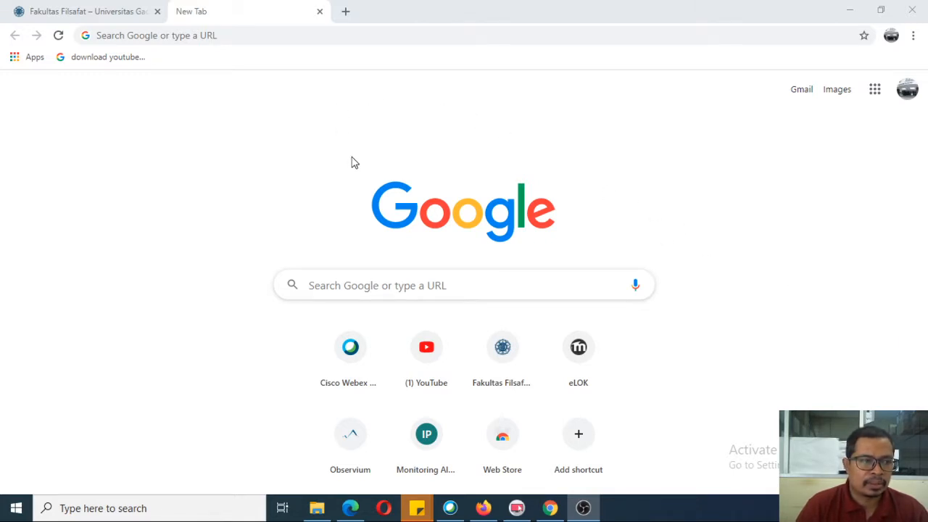
Step: Place the cursor in the empty Google search box on the new tab page
{"action": "left_click", "coordinate": [394, 290]}
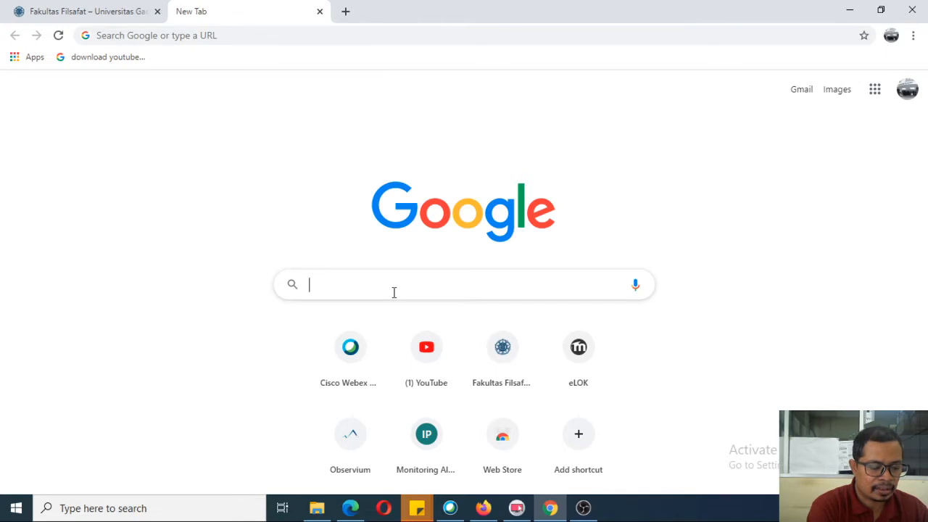
Step: Search Google for 'ugm webex' and open the university's Cisco Webex site from the results
{"action": "type", "text": "ugm webex"}
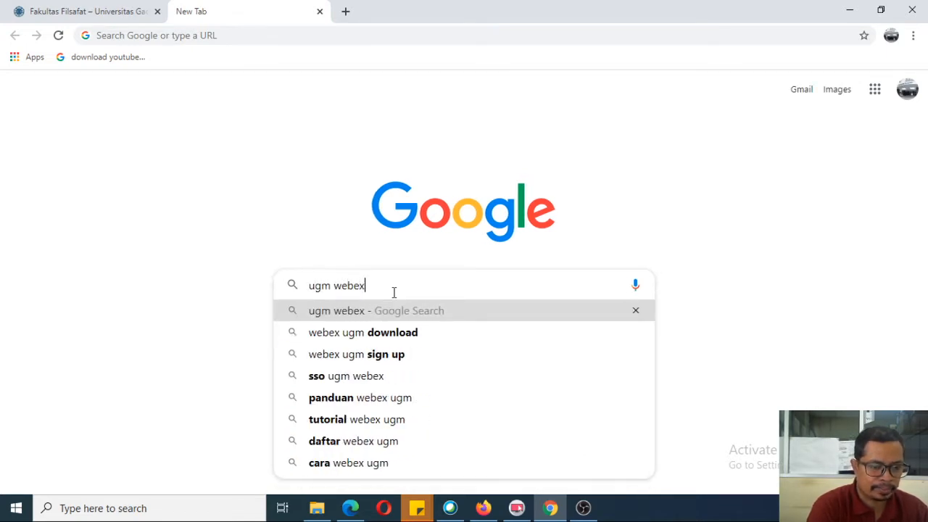
{"action": "key", "text": "Return"}
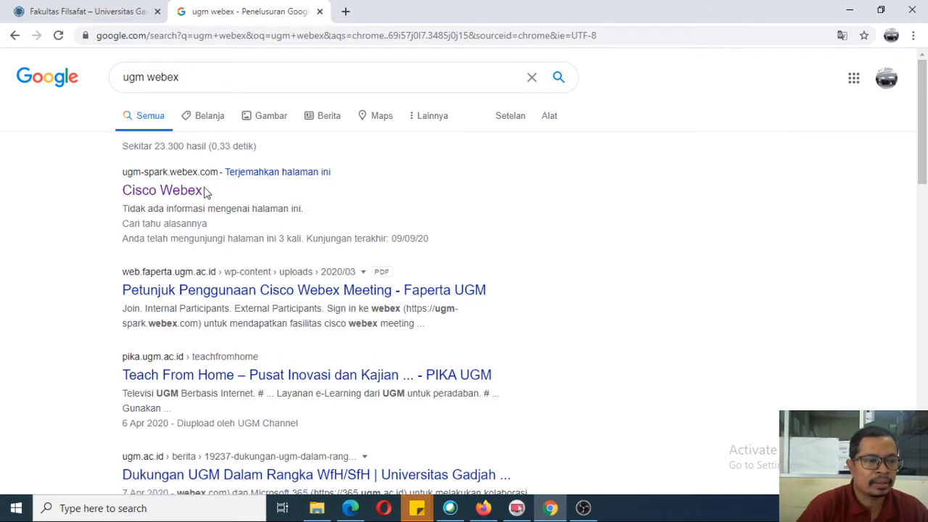
{"action": "left_click", "coordinate": [167, 192]}
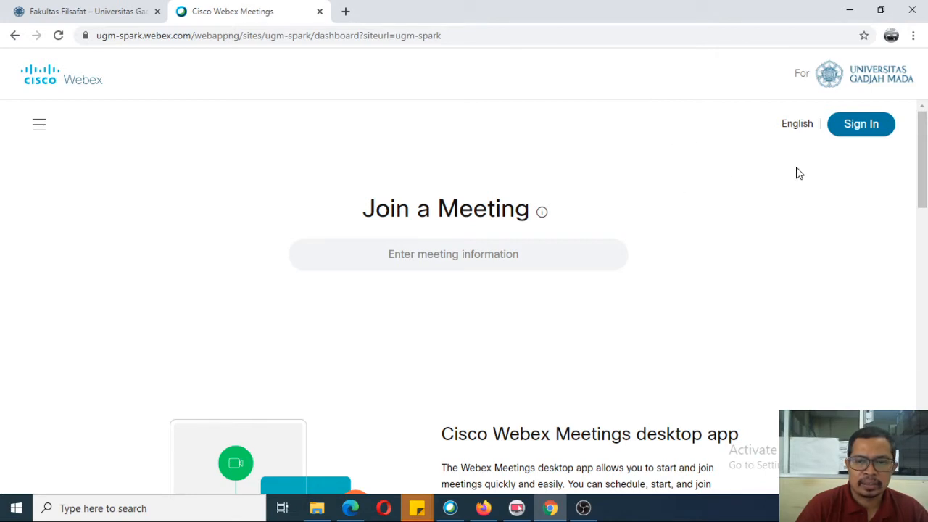
Step: Start Webex sign-in, enter the university email address, and continue to Single Sign On
{"action": "left_click", "coordinate": [865, 131]}
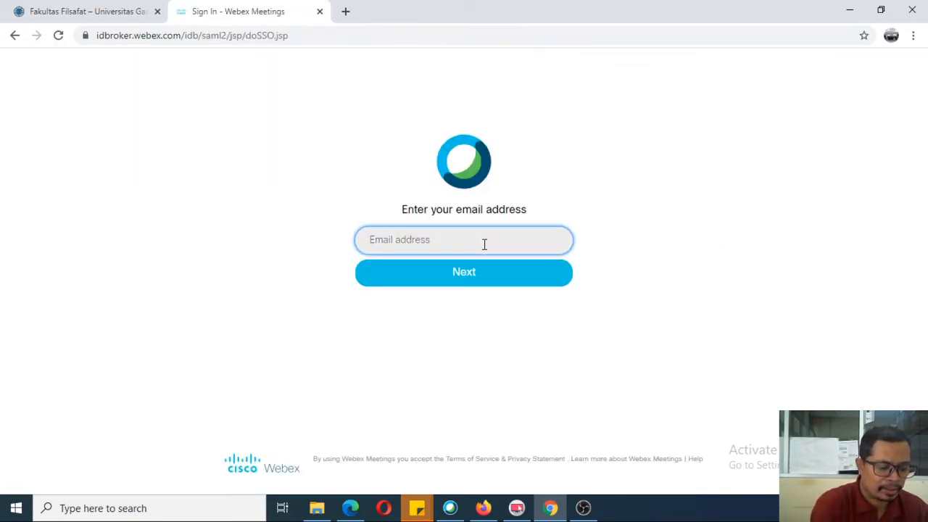
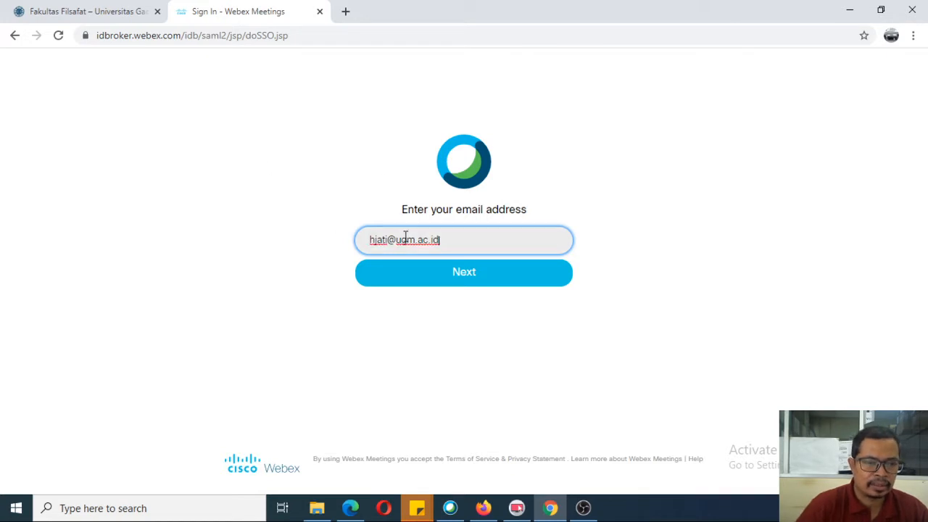
{"action": "left_click", "coordinate": [454, 280]}
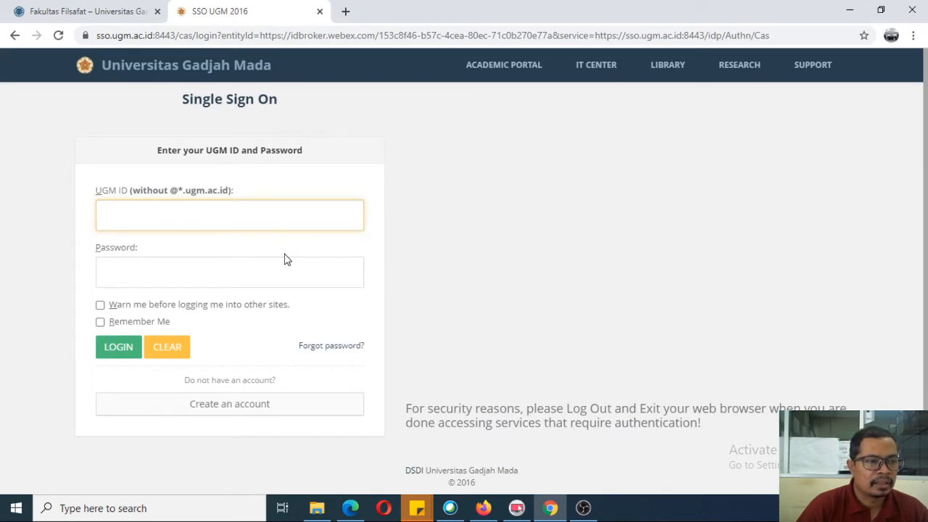
Step: Log in through UGM Single Sign On with the university ID and password
{"action": "left_click", "coordinate": [179, 210]}
{"action": "type", "text": "hjati"}
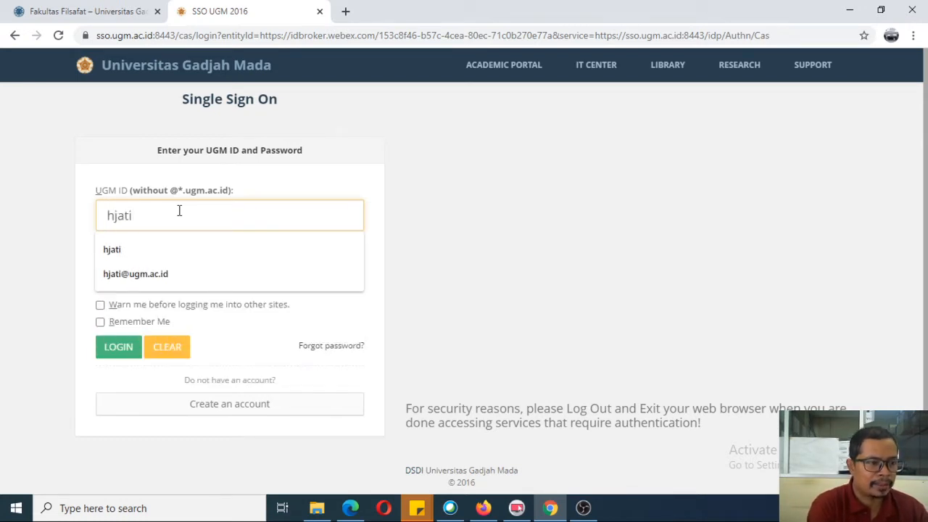
{"action": "key", "text": "Tab"}
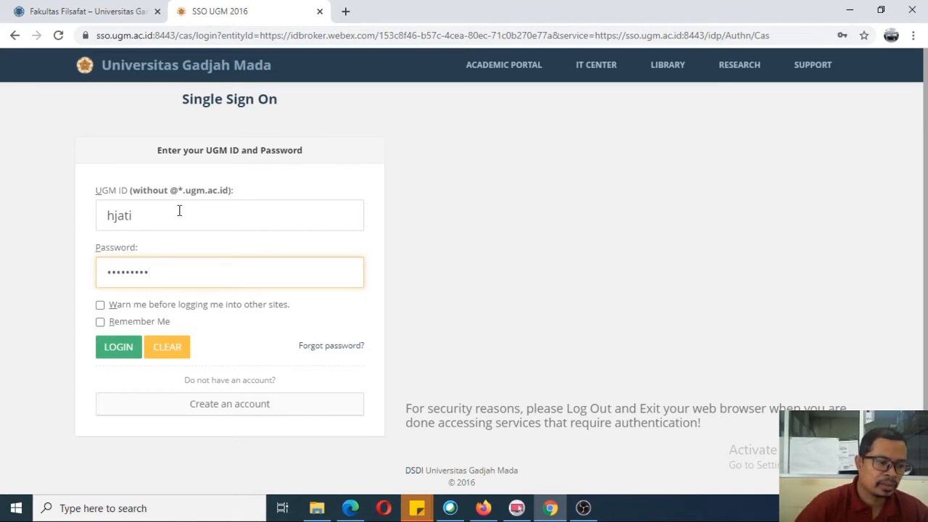
{"action": "left_click", "coordinate": [121, 348]}
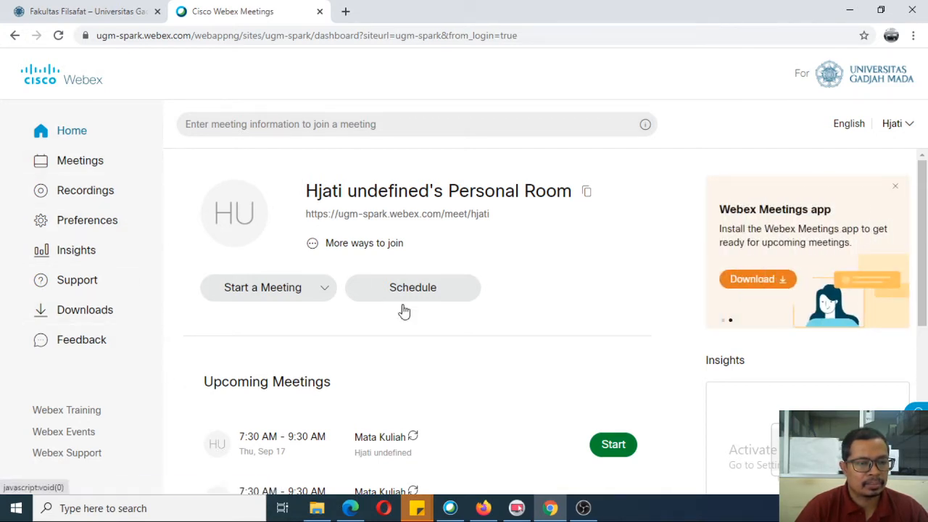
Step: From the Meetings list, start a new scheduled meeting with the topic 'Mata Kuliah A'
{"action": "left_click", "coordinate": [82, 161]}
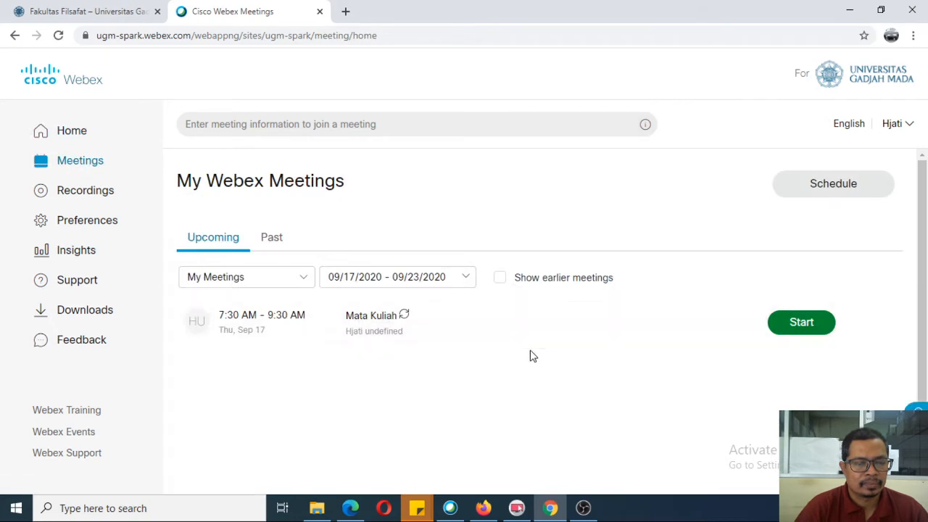
{"action": "scroll", "coordinate": [539, 340], "scroll_direction": "down", "scroll_amount": 1}
{"action": "scroll", "coordinate": [599, 267], "scroll_direction": "up", "scroll_amount": 1}
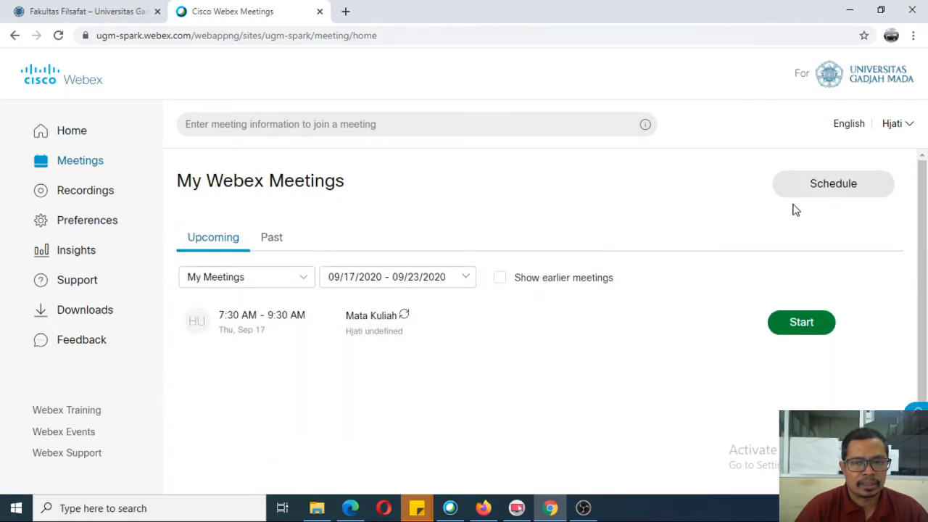
{"action": "left_click", "coordinate": [836, 186]}
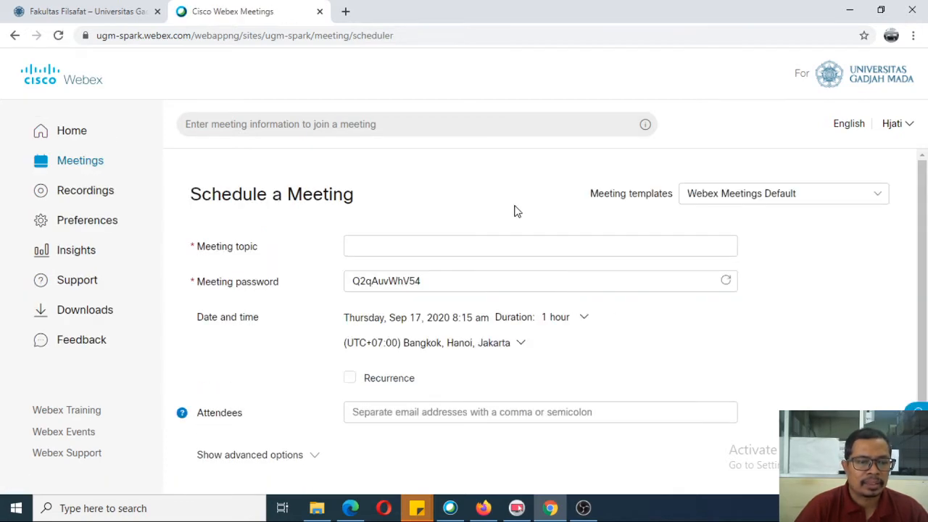
{"action": "scroll", "coordinate": [834, 280], "scroll_direction": "down", "scroll_amount": 2}
{"action": "scroll", "coordinate": [831, 277], "scroll_direction": "up", "scroll_amount": 2}
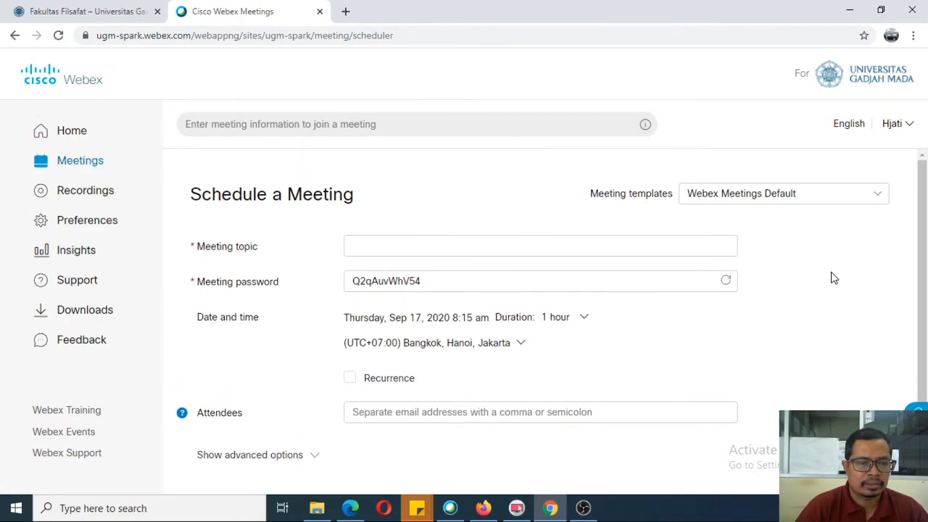
{"action": "left_click", "coordinate": [443, 247]}
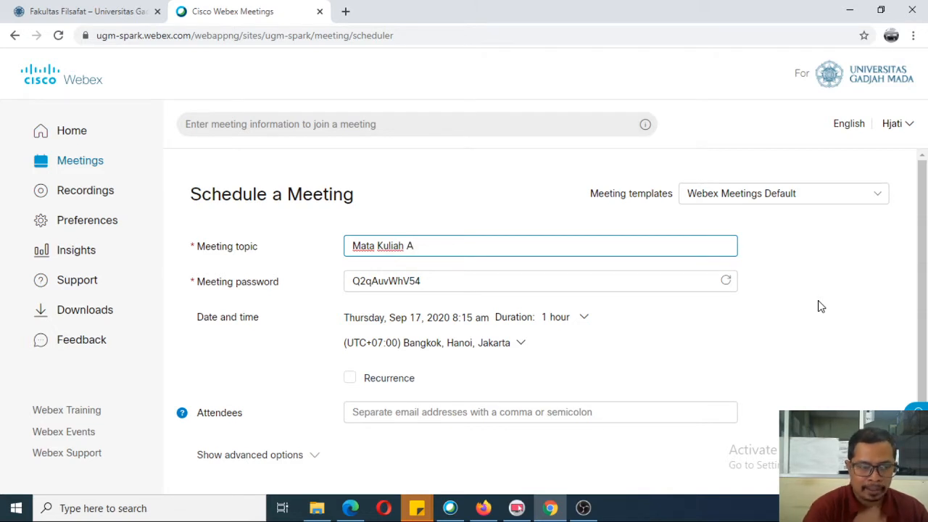
Step: Replace the generated meeting password with a custom one and bring up the date-and-time picker
{"action": "double_click", "coordinate": [436, 283]}
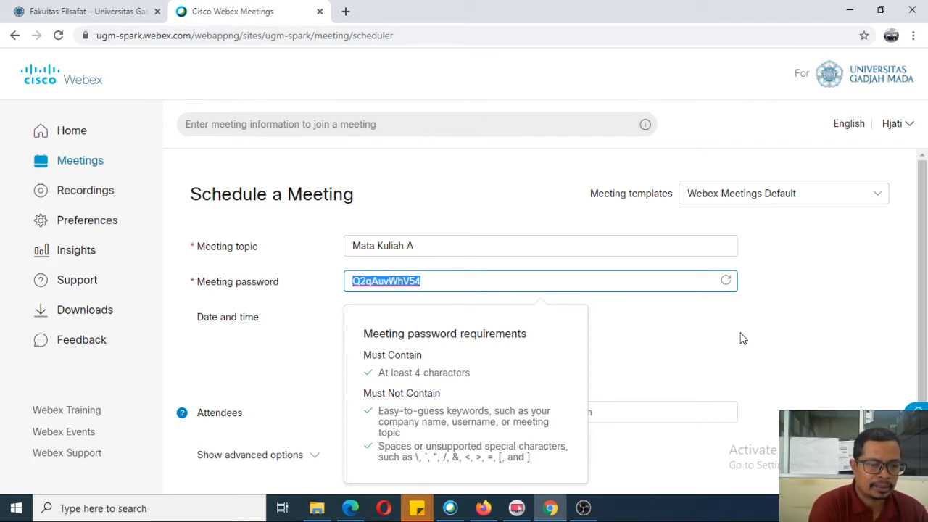
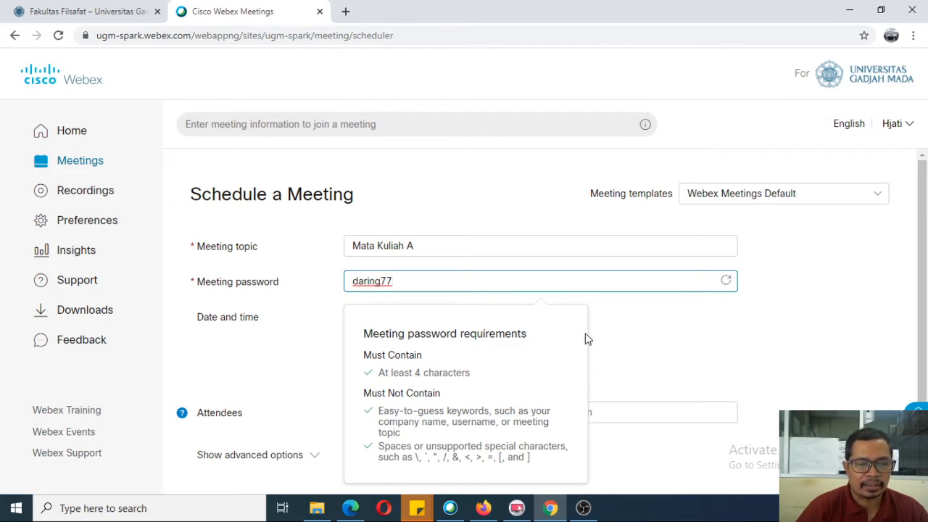
{"action": "left_click", "coordinate": [634, 319]}
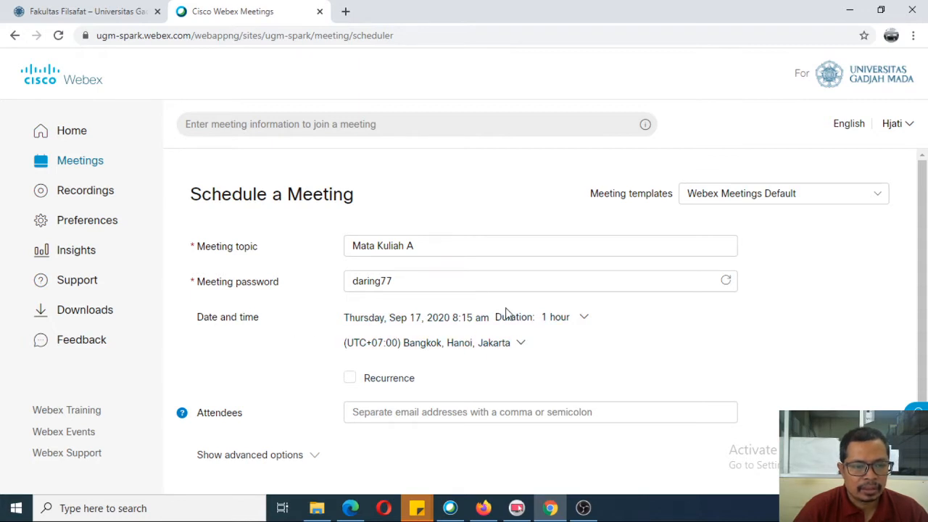
{"action": "left_click", "coordinate": [585, 320]}
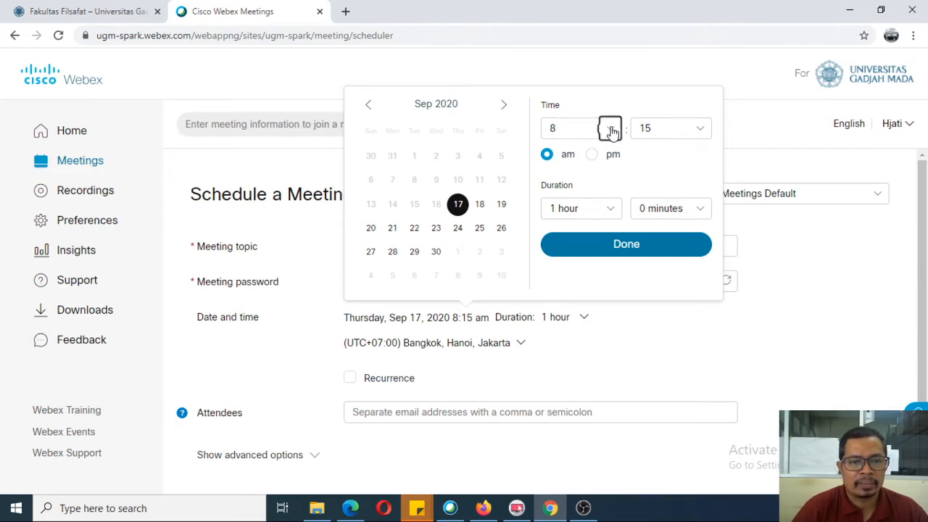
Step: Set the meeting start time to 10:00 am on Sep 17, 2020
{"action": "left_click", "coordinate": [609, 130]}
{"action": "scroll", "coordinate": [570, 228], "scroll_direction": "down", "scroll_amount": 1}
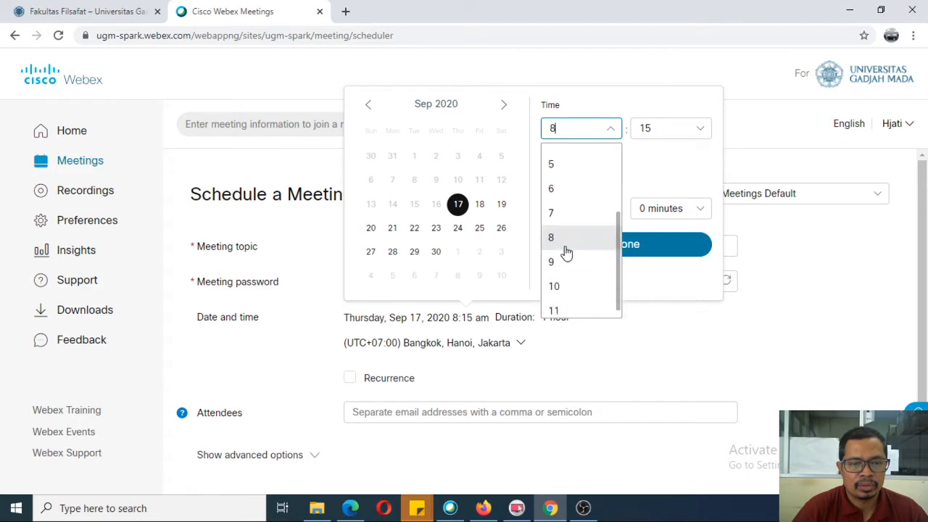
{"action": "left_click", "coordinate": [559, 290]}
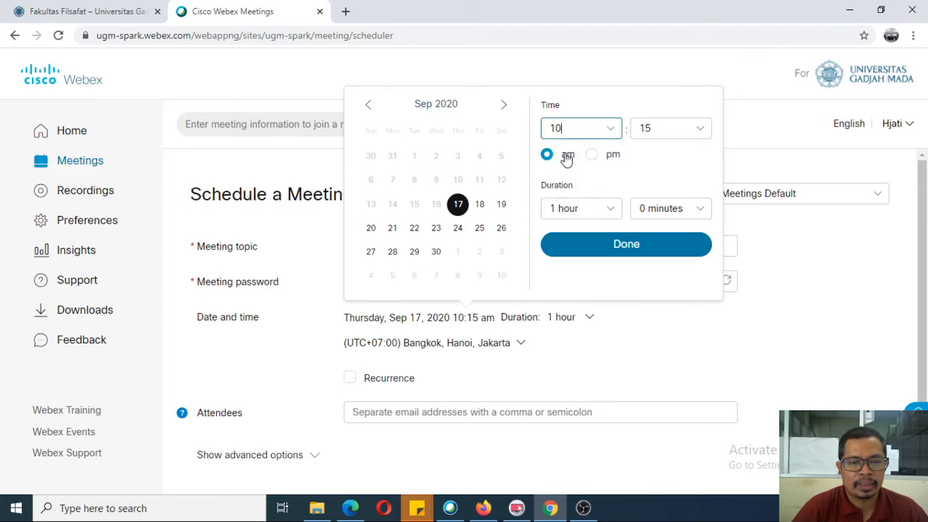
{"action": "left_click", "coordinate": [567, 157]}
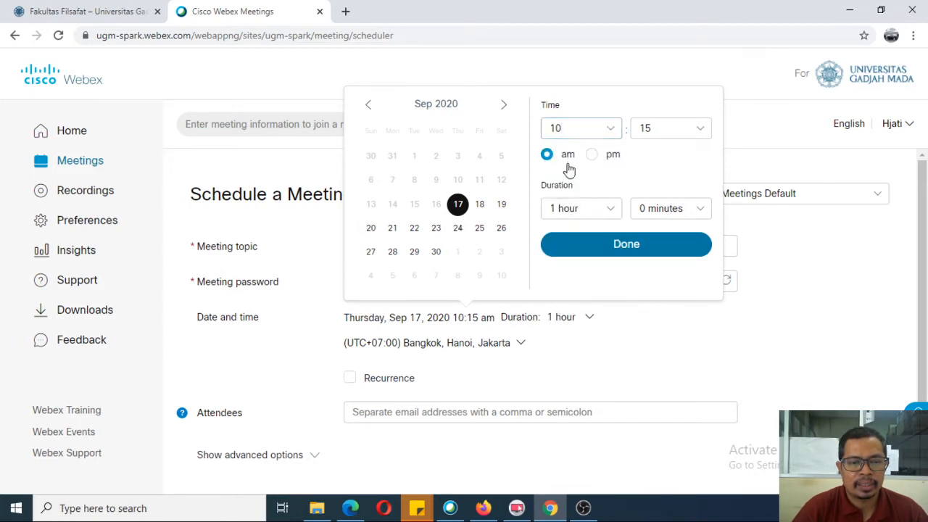
{"action": "left_click", "coordinate": [671, 135]}
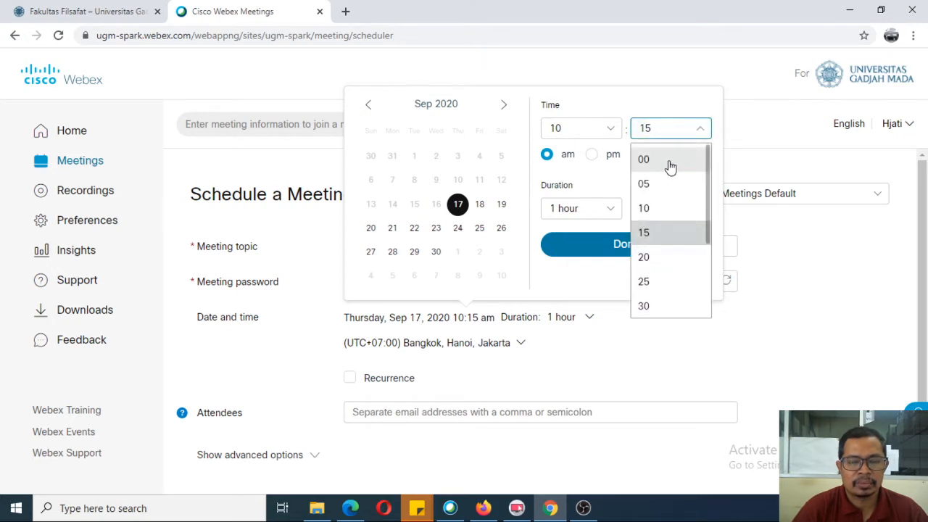
{"action": "left_click", "coordinate": [670, 164]}
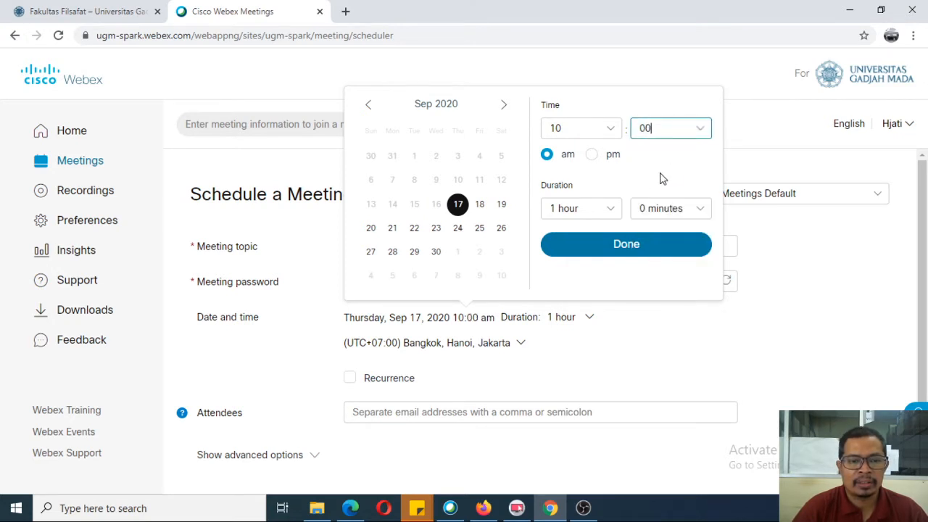
Step: Set the meeting duration to 2 hours 10 minutes and confirm the date and time
{"action": "left_click", "coordinate": [611, 209]}
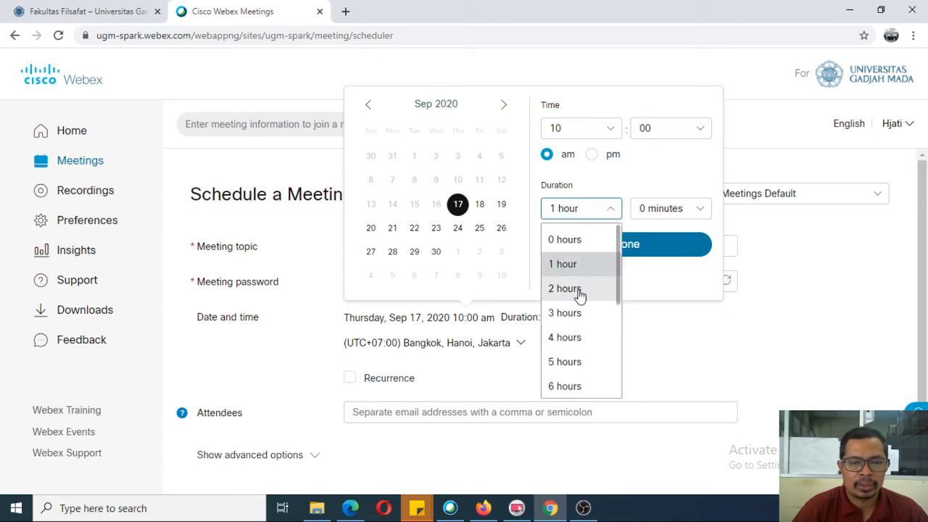
{"action": "left_click", "coordinate": [578, 291]}
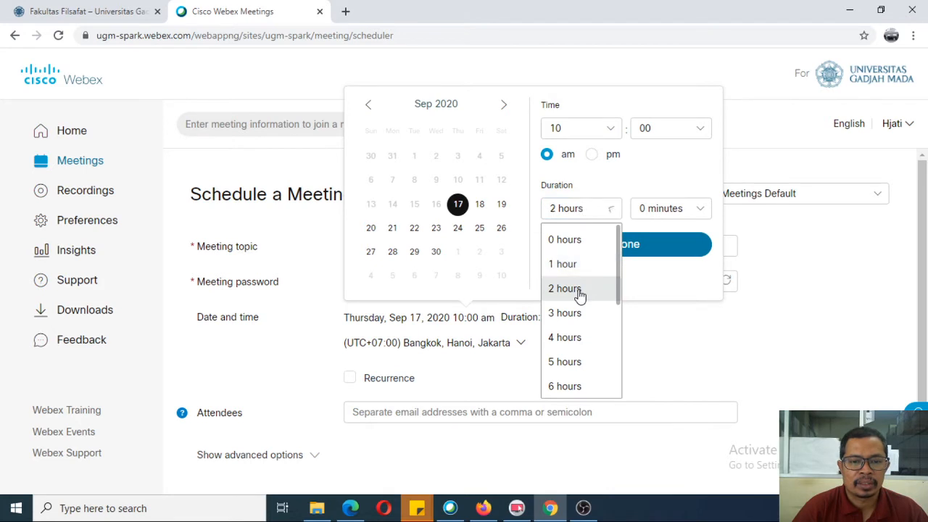
{"action": "left_click", "coordinate": [694, 218]}
{"action": "scroll", "coordinate": [675, 330], "scroll_direction": "up", "scroll_amount": 2}
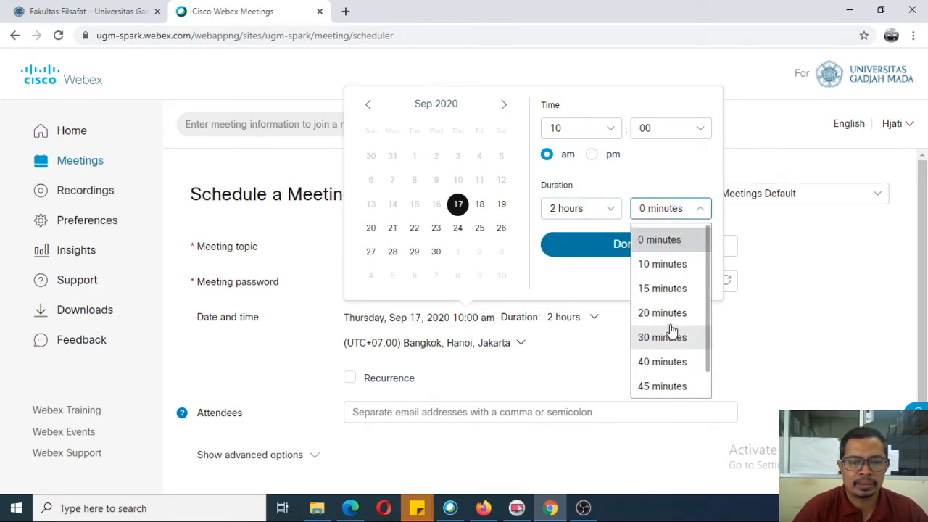
{"action": "left_click", "coordinate": [664, 240]}
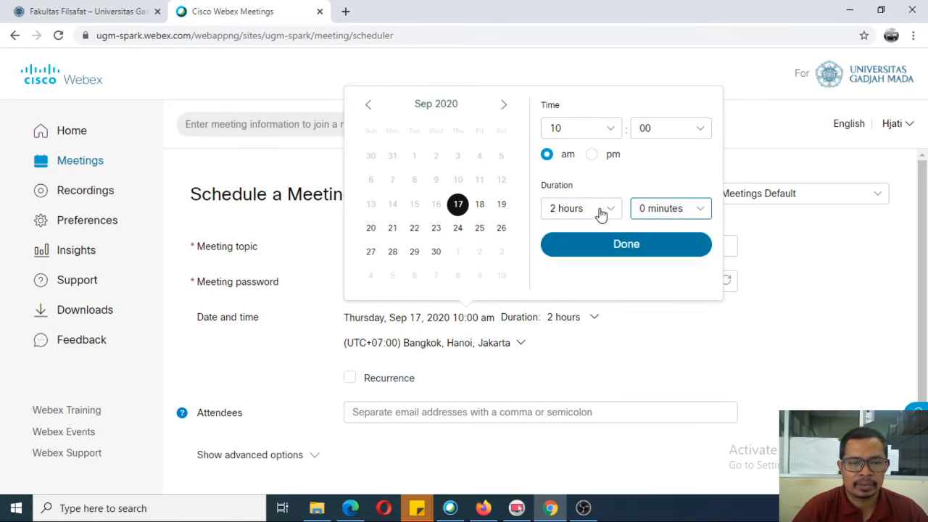
{"action": "left_click", "coordinate": [659, 208]}
{"action": "left_click", "coordinate": [664, 265]}
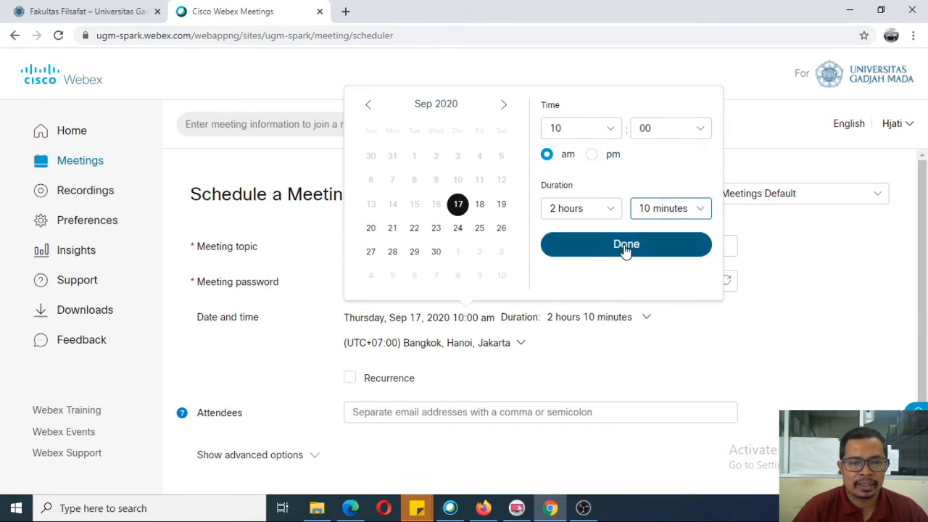
{"action": "left_click", "coordinate": [626, 245]}
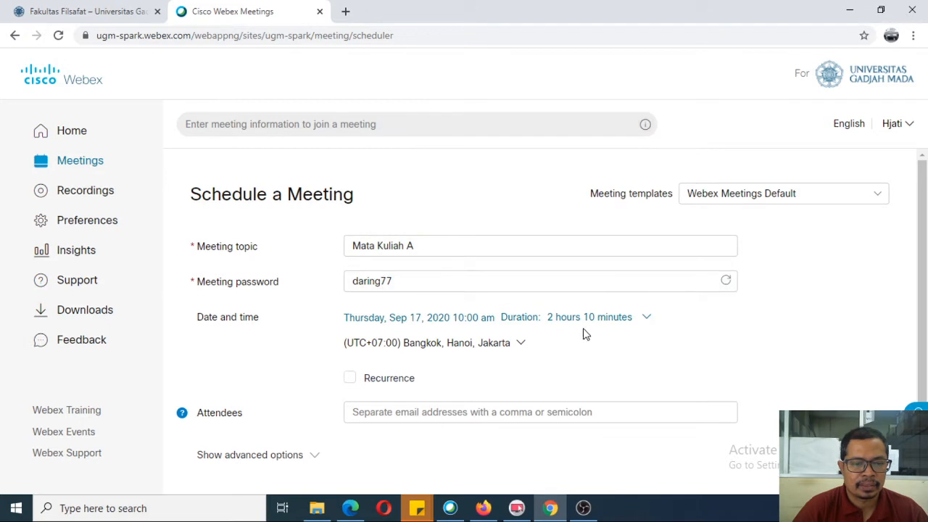
{"action": "scroll", "coordinate": [584, 334], "scroll_direction": "down", "scroll_amount": 1}
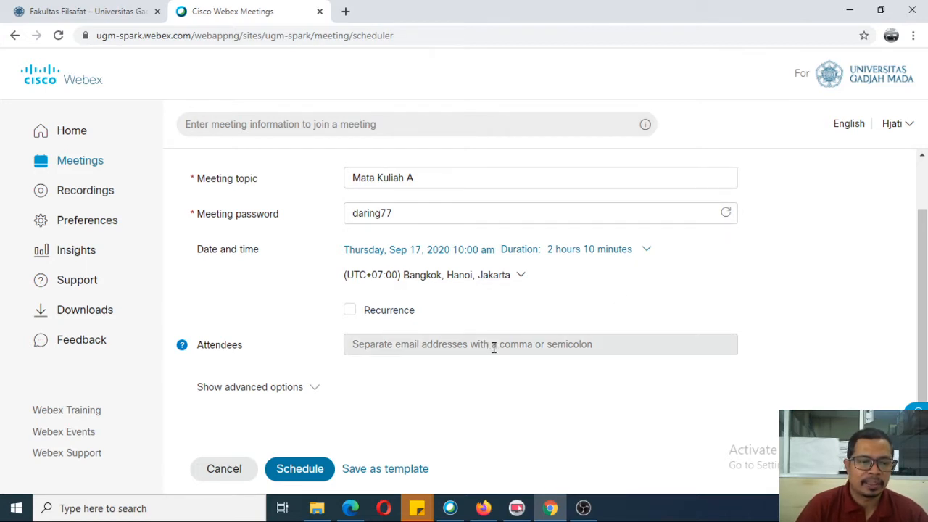
{"action": "scroll", "coordinate": [493, 346], "scroll_direction": "up", "scroll_amount": 1}
{"action": "scroll", "coordinate": [494, 355], "scroll_direction": "down", "scroll_amount": 1}
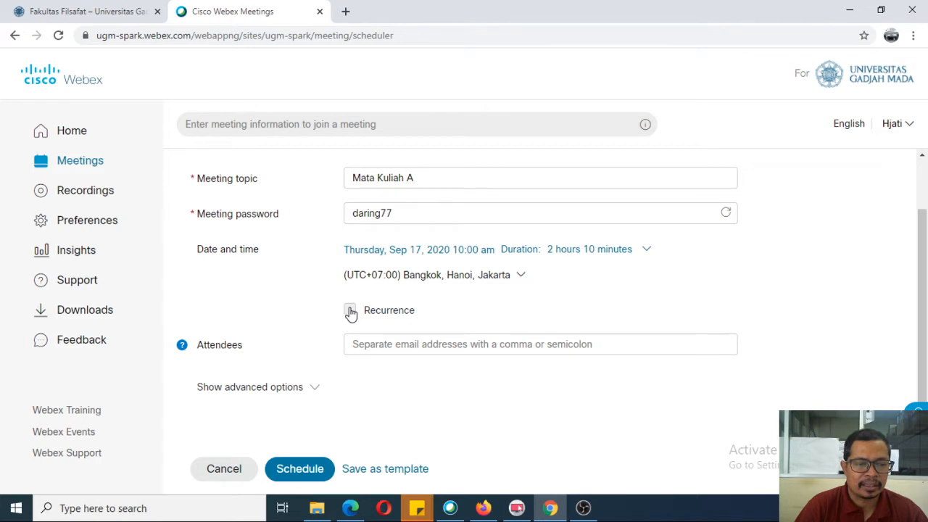
Step: Turn on recurrence for the meeting with a Weekly pattern
{"action": "left_click", "coordinate": [351, 312]}
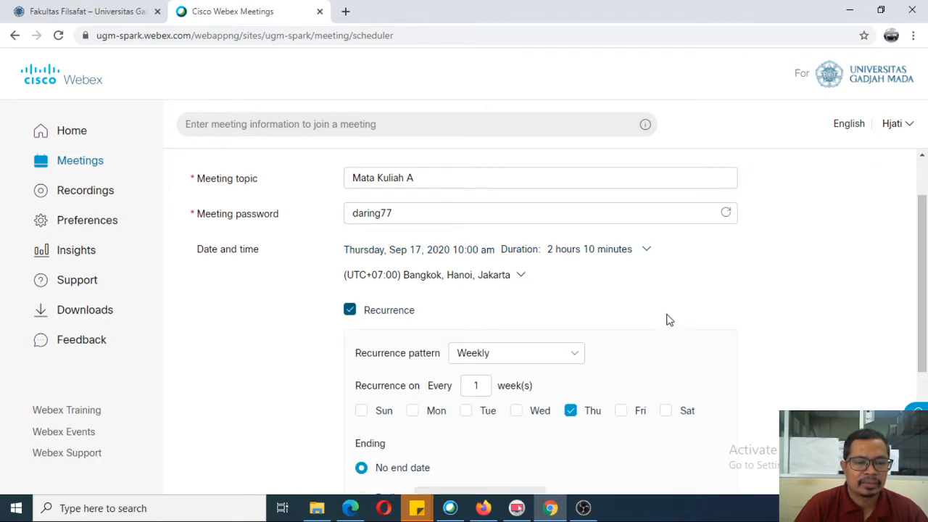
{"action": "scroll", "coordinate": [722, 319], "scroll_direction": "down", "scroll_amount": 2}
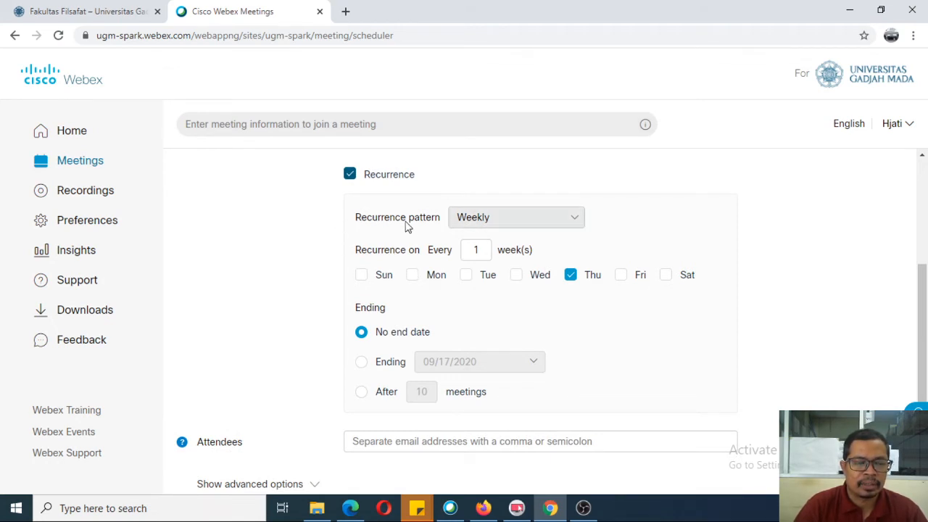
{"action": "left_click", "coordinate": [580, 218]}
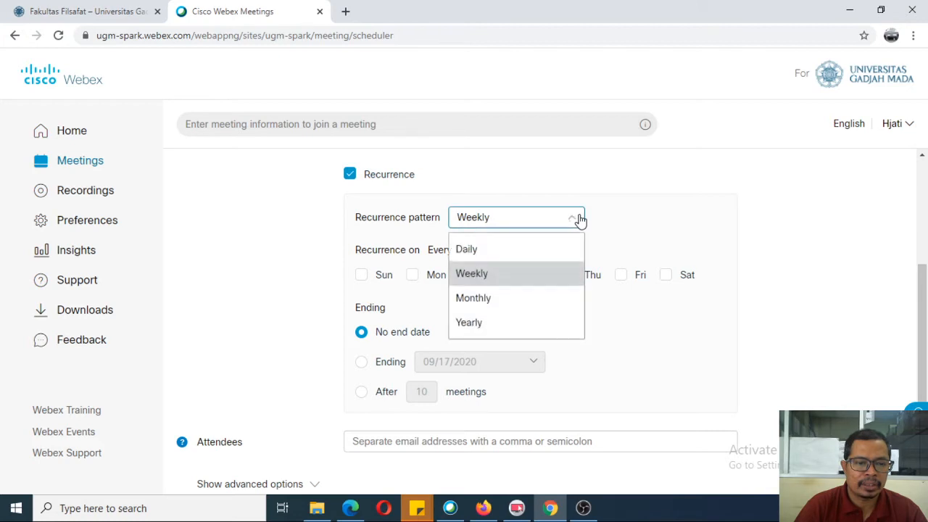
{"action": "left_click", "coordinate": [489, 283]}
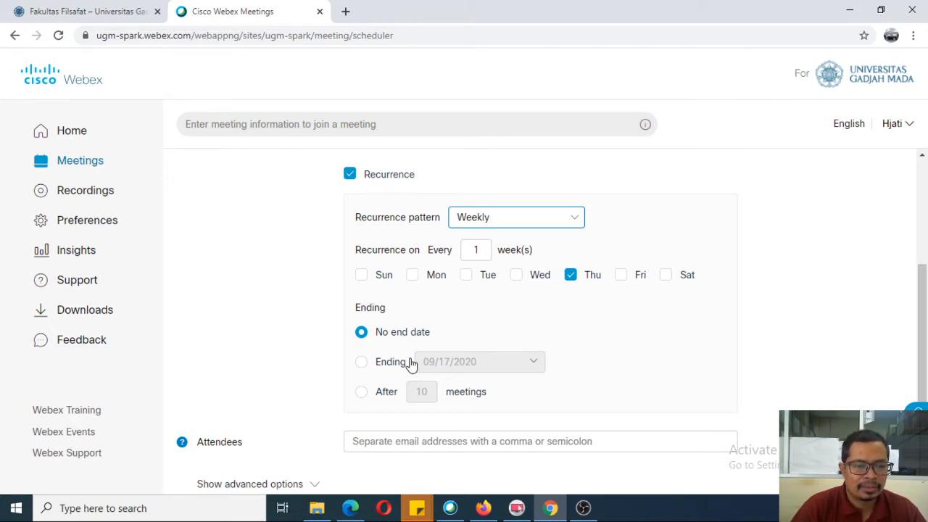
Step: End the recurrence after 12 meetings and schedule Mata Kuliah A
{"action": "left_click", "coordinate": [362, 364]}
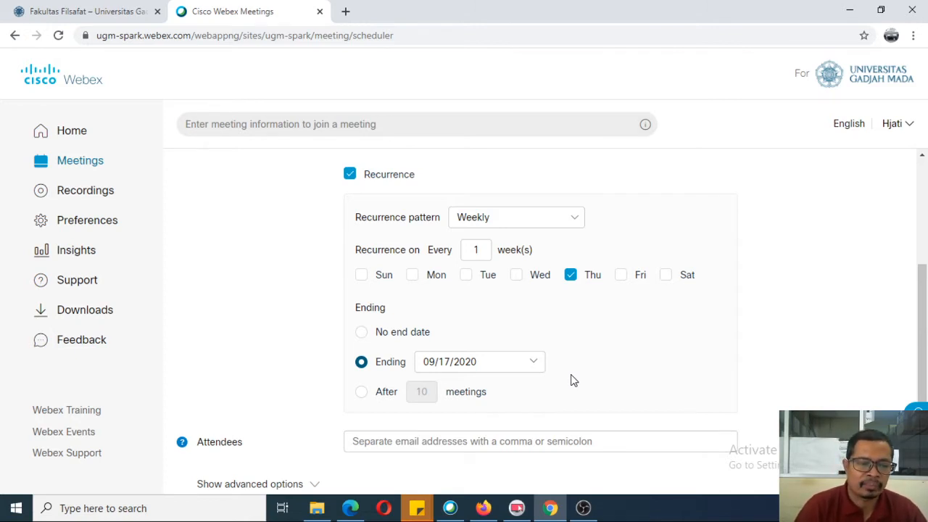
{"action": "left_click", "coordinate": [364, 395]}
{"action": "double_click", "coordinate": [423, 391]}
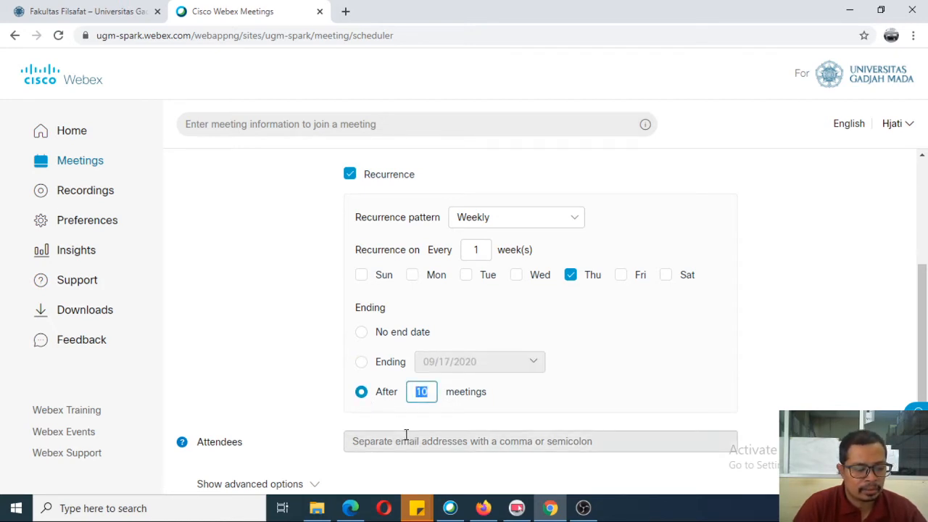
{"action": "type", "text": "12"}
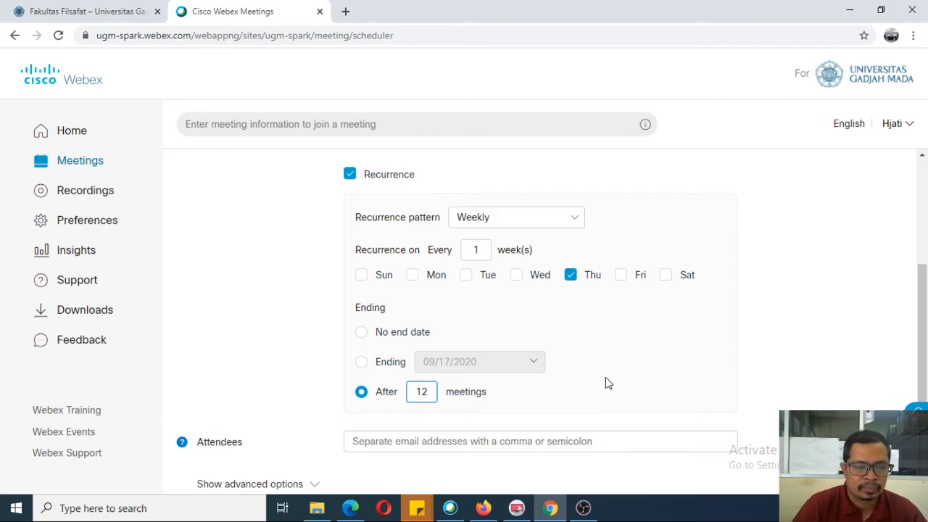
{"action": "scroll", "coordinate": [594, 377], "scroll_direction": "down", "scroll_amount": 2}
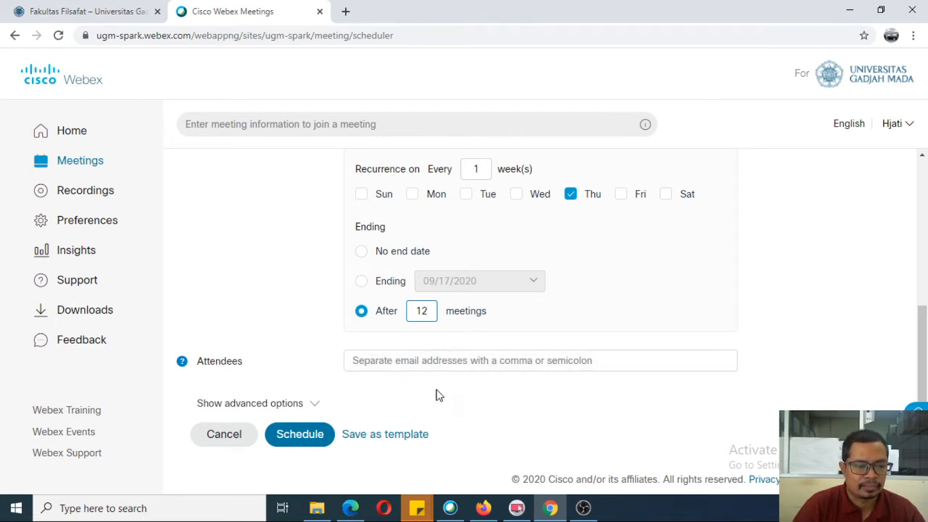
{"action": "left_click", "coordinate": [302, 439]}
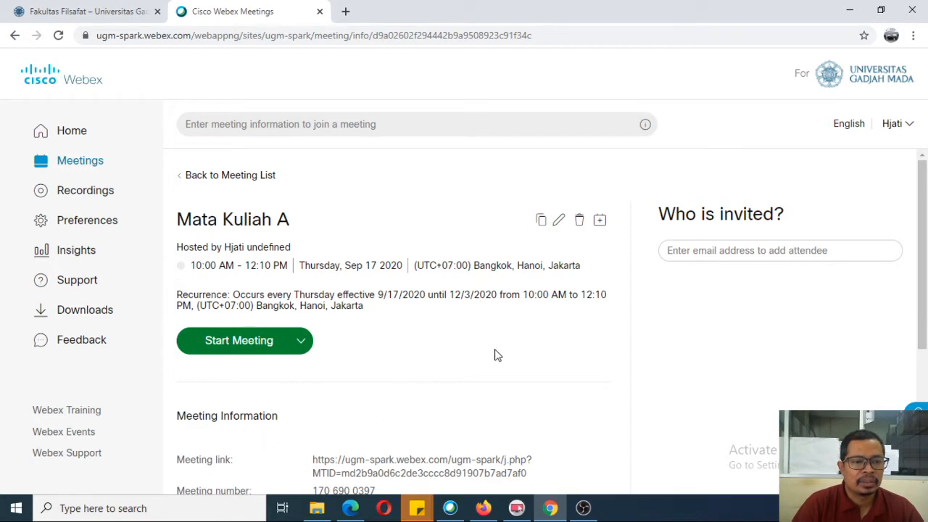
Step: Review the Mata Kuliah A meeting information and select its meeting link and number text
{"action": "scroll", "coordinate": [498, 353], "scroll_direction": "down", "scroll_amount": 1}
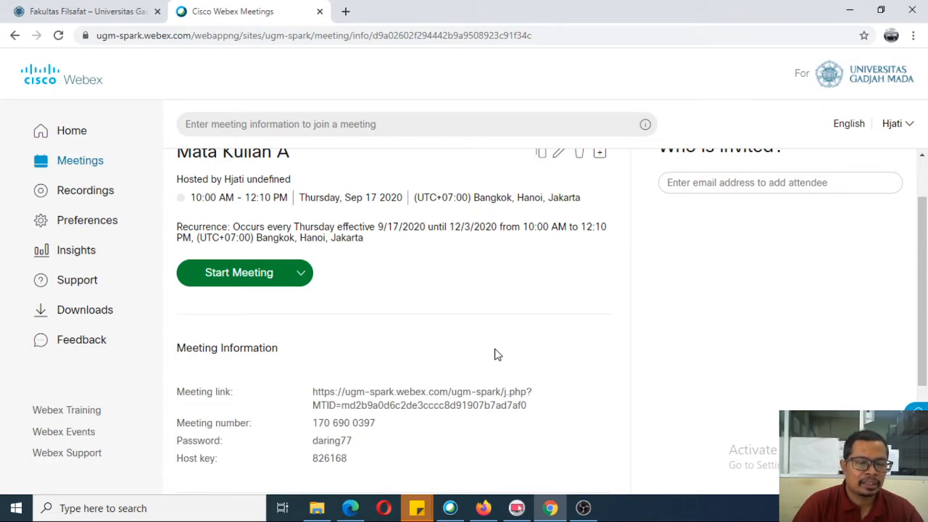
{"action": "scroll", "coordinate": [498, 353], "scroll_direction": "down", "scroll_amount": 1}
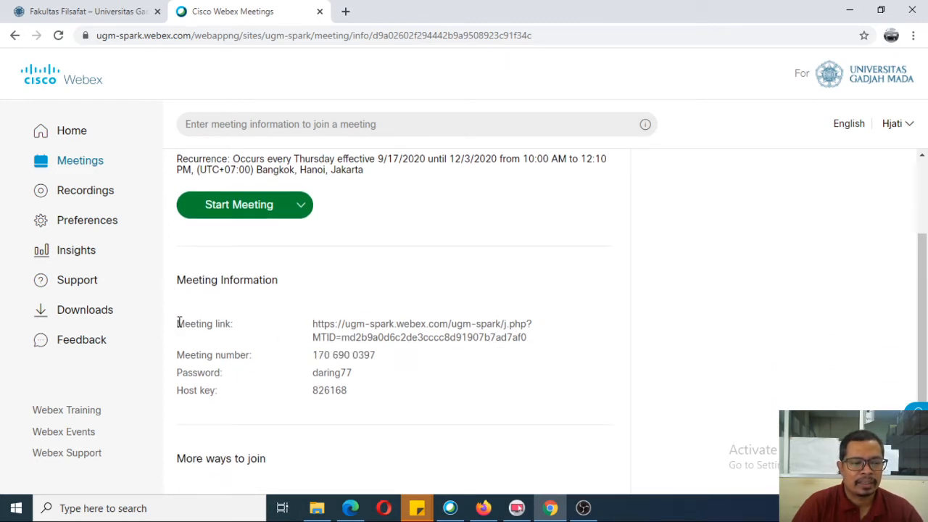
{"action": "left_click_drag", "start_coordinate": [179, 322], "coordinate": [387, 368]}
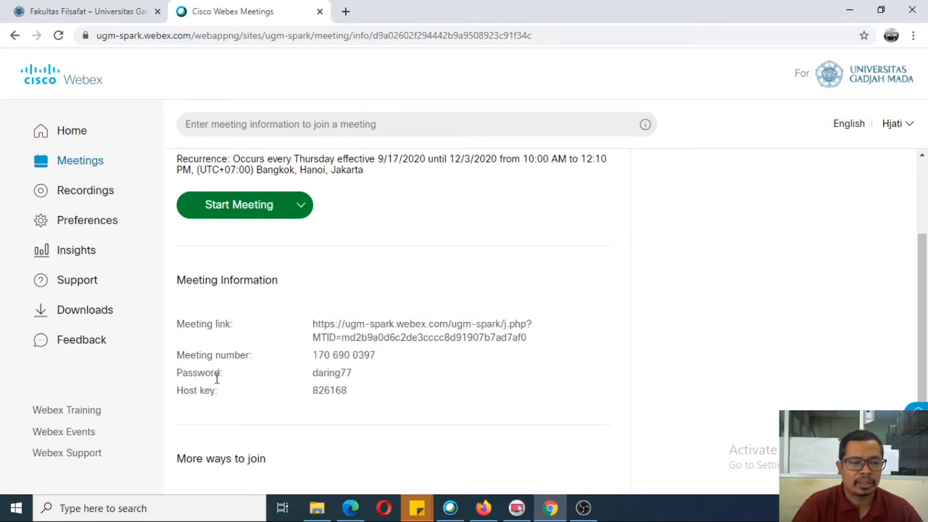
{"action": "left_click_drag", "start_coordinate": [355, 379], "coordinate": [310, 365]}
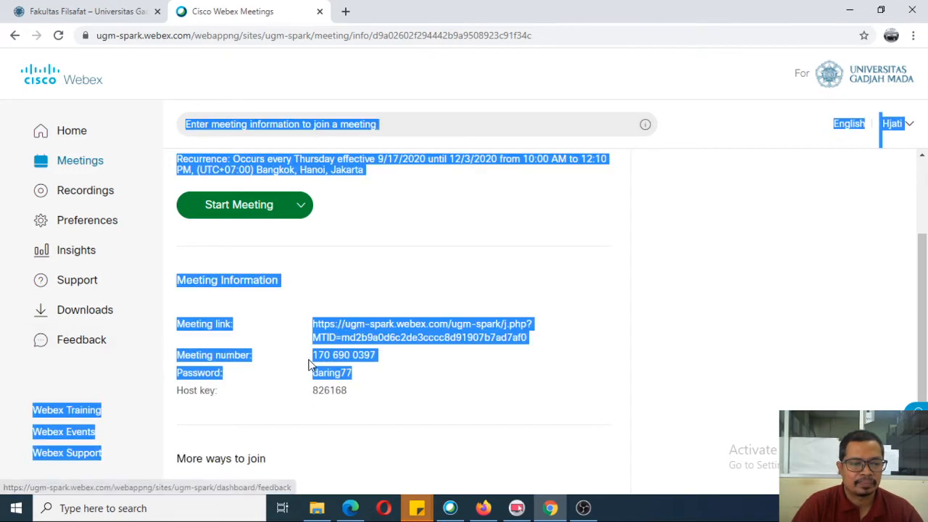
{"action": "triple_click", "coordinate": [367, 356]}
{"action": "left_click", "coordinate": [385, 383]}
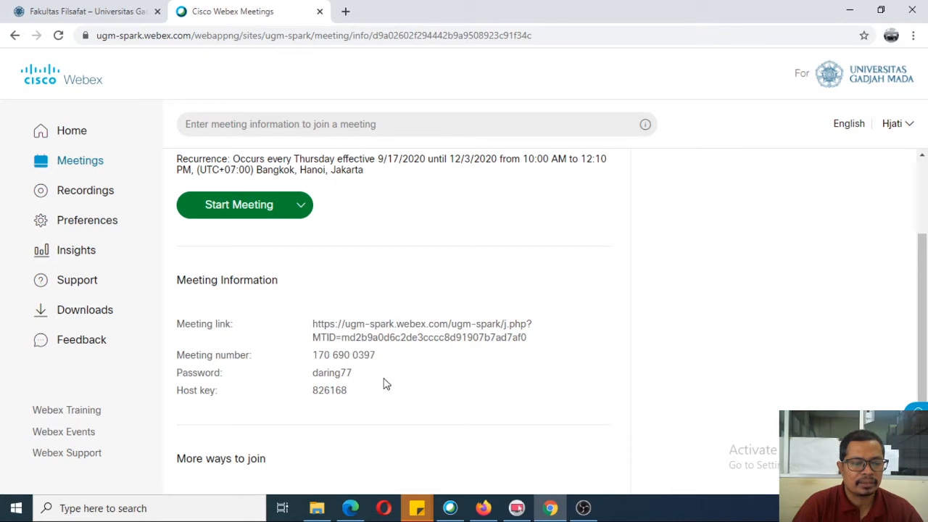
{"action": "triple_click", "coordinate": [365, 349]}
{"action": "left_click", "coordinate": [365, 348]}
{"action": "scroll", "coordinate": [394, 399], "scroll_direction": "up", "scroll_amount": 2}
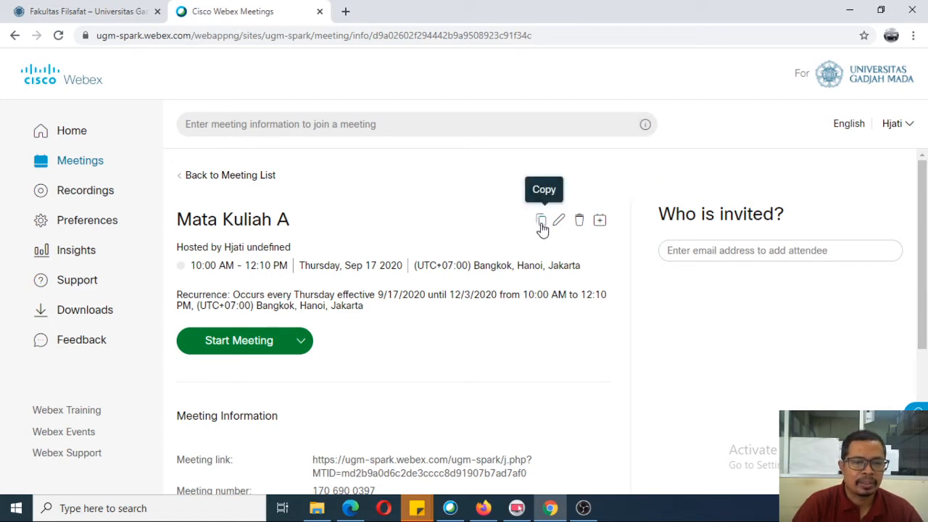
Step: Copy the meeting invitation details and open WhatsApp Web in the Edge window
{"action": "left_click", "coordinate": [541, 222]}
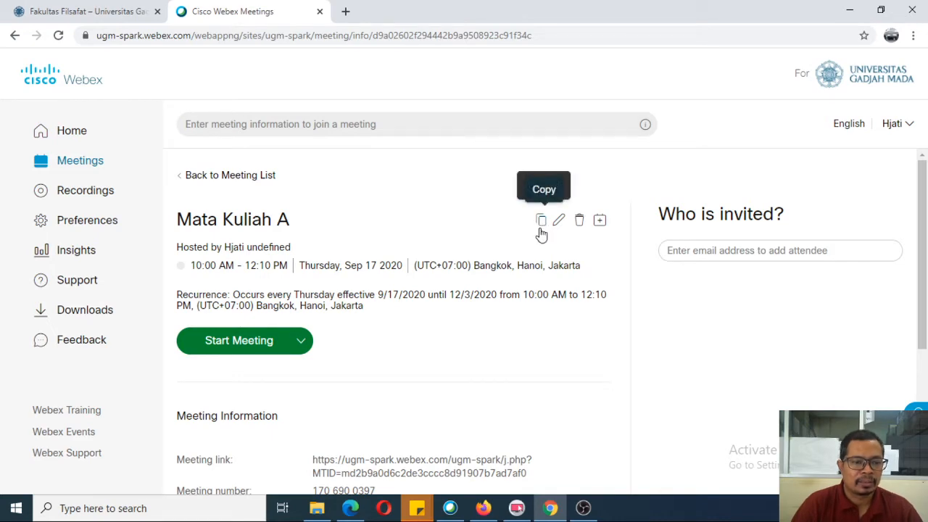
{"action": "left_click", "coordinate": [542, 222]}
{"action": "left_click", "coordinate": [350, 507]}
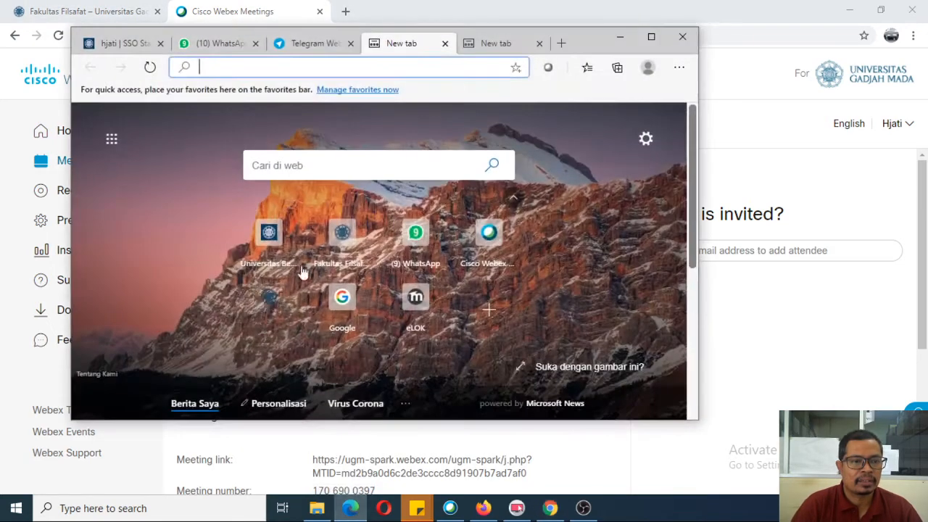
{"action": "left_click", "coordinate": [215, 45]}
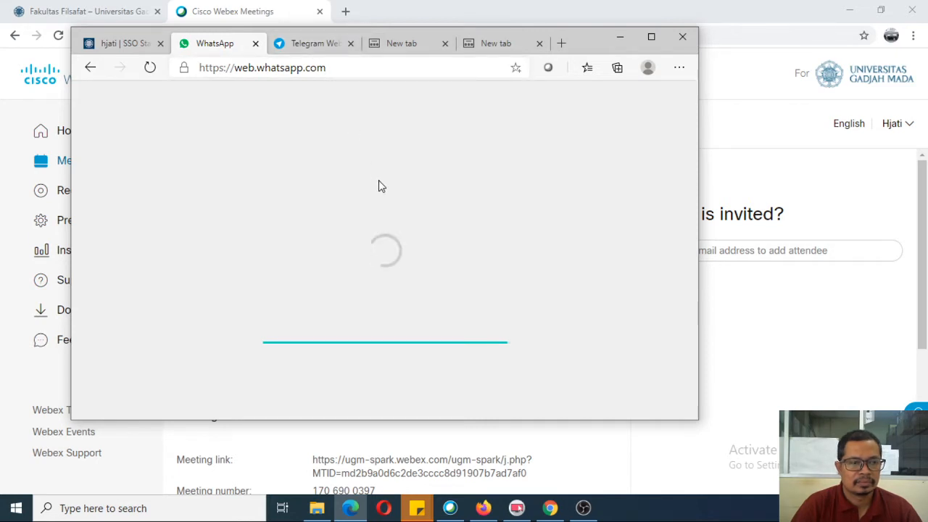
Step: Glance at Telegram Web, then scroll through the WhatsApp Web chat list
{"action": "left_click", "coordinate": [322, 45]}
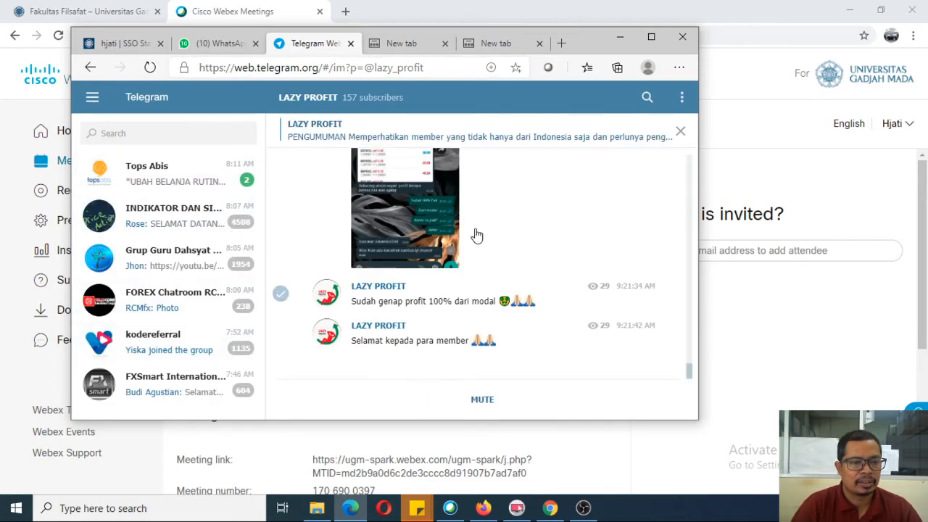
{"action": "left_click", "coordinate": [232, 43]}
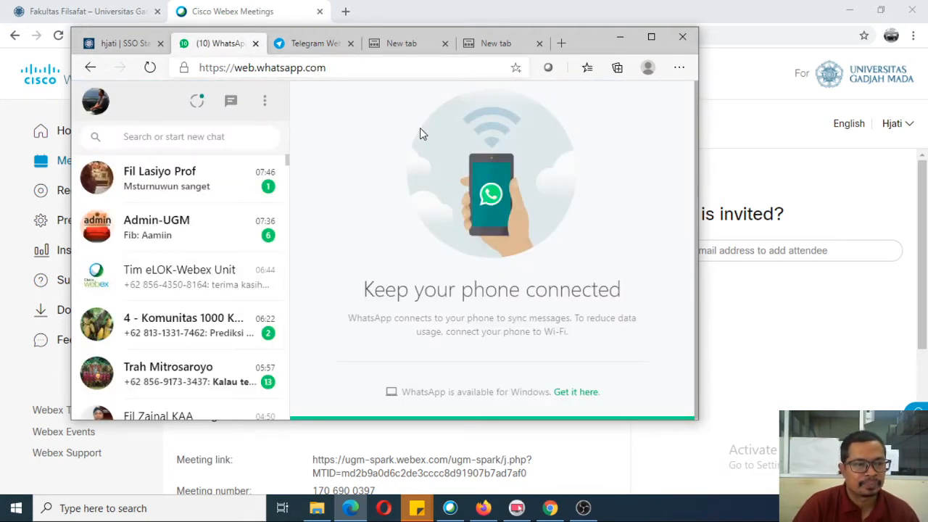
{"action": "scroll", "coordinate": [243, 272], "scroll_direction": "down", "scroll_amount": 1}
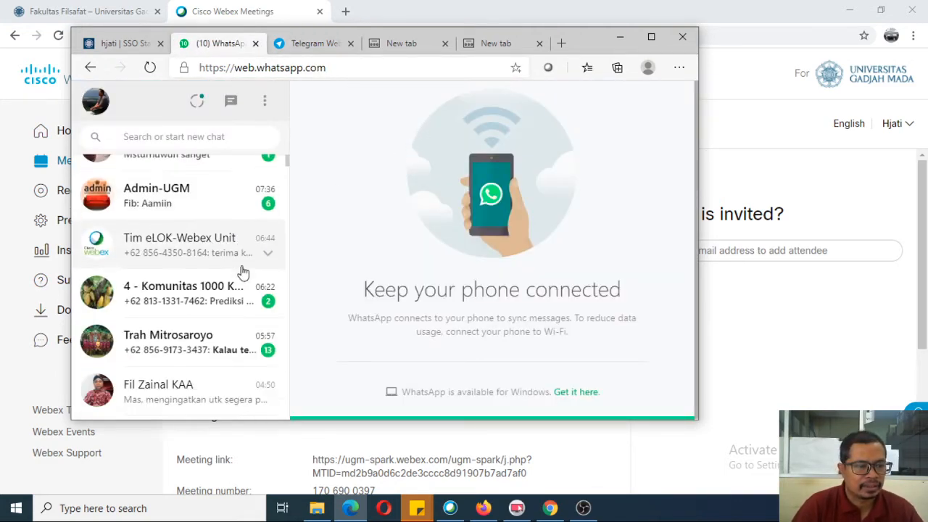
{"action": "scroll", "coordinate": [242, 278], "scroll_direction": "down", "scroll_amount": 5}
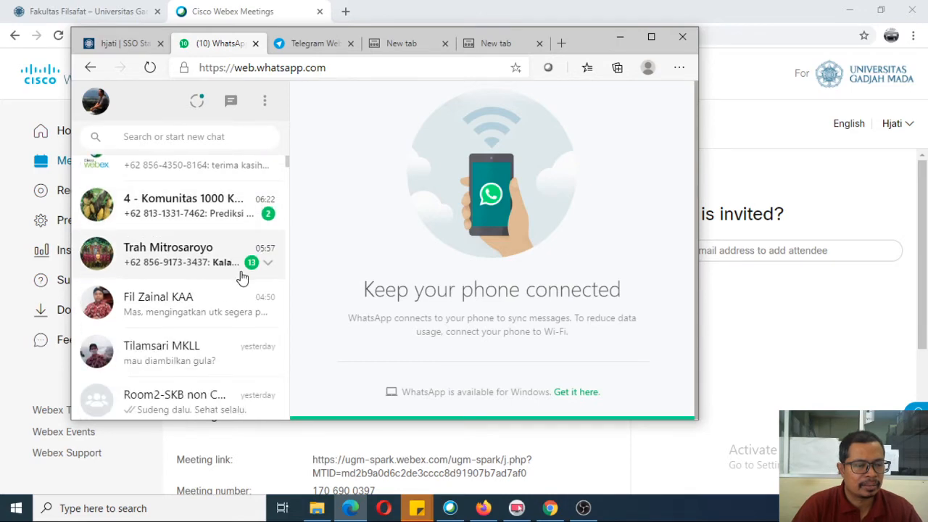
{"action": "scroll", "coordinate": [242, 281], "scroll_direction": "down", "scroll_amount": 6}
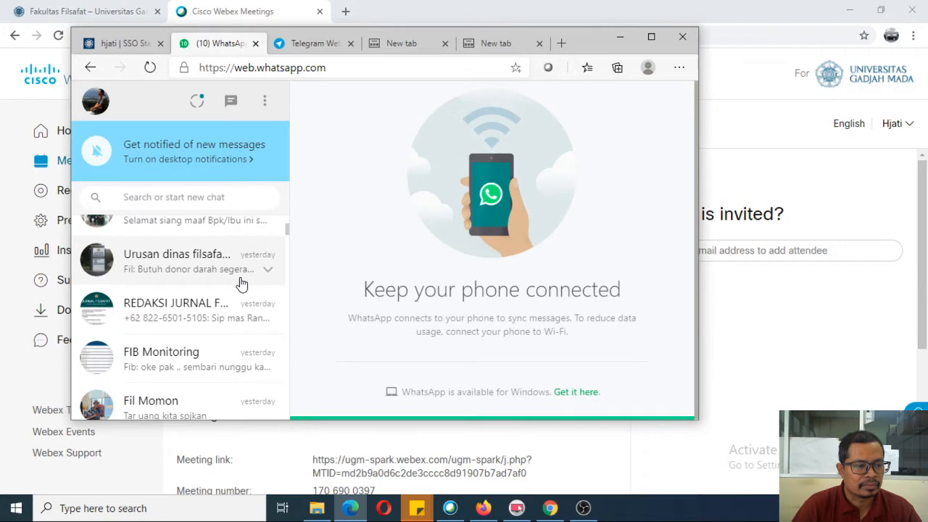
{"action": "scroll", "coordinate": [242, 284], "scroll_direction": "down", "scroll_amount": 5}
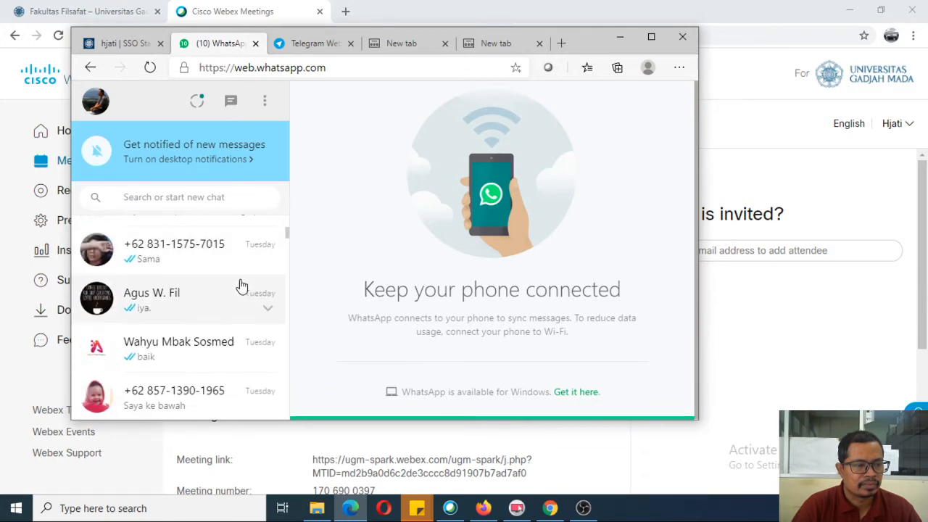
{"action": "scroll", "coordinate": [242, 285], "scroll_direction": "down", "scroll_amount": 6}
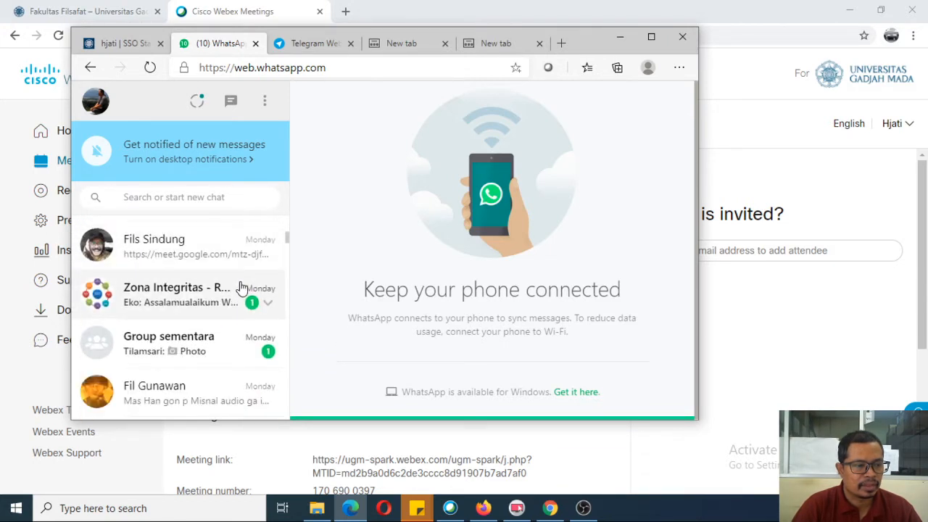
{"action": "scroll", "coordinate": [242, 286], "scroll_direction": "down", "scroll_amount": 5}
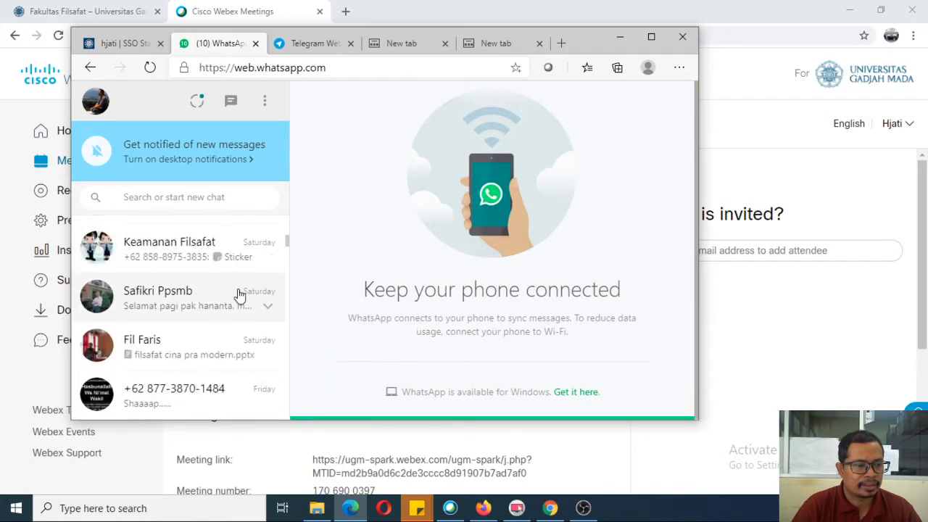
{"action": "scroll", "coordinate": [240, 295], "scroll_direction": "down", "scroll_amount": 2}
{"action": "scroll", "coordinate": [232, 295], "scroll_direction": "up", "scroll_amount": 6}
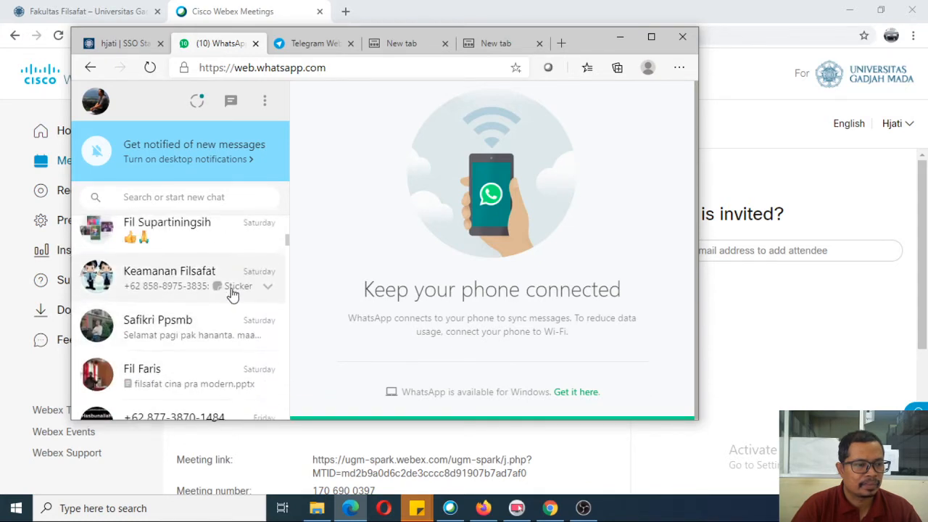
Step: Search WhatsApp chats for 'kepe' and open the RT.9 KEPEK FNF group chat
{"action": "left_click", "coordinate": [214, 200]}
{"action": "type", "text": "ke"}
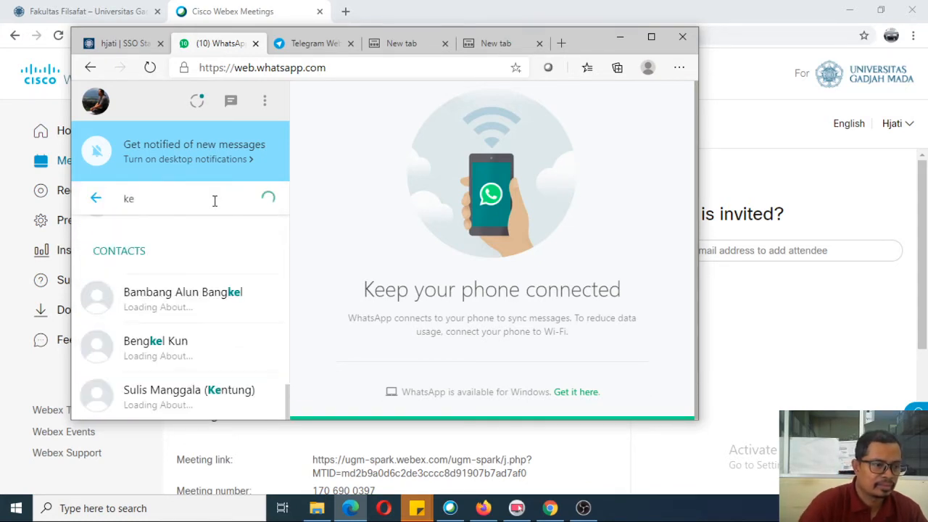
{"action": "scroll", "coordinate": [204, 297], "scroll_direction": "down", "scroll_amount": 1}
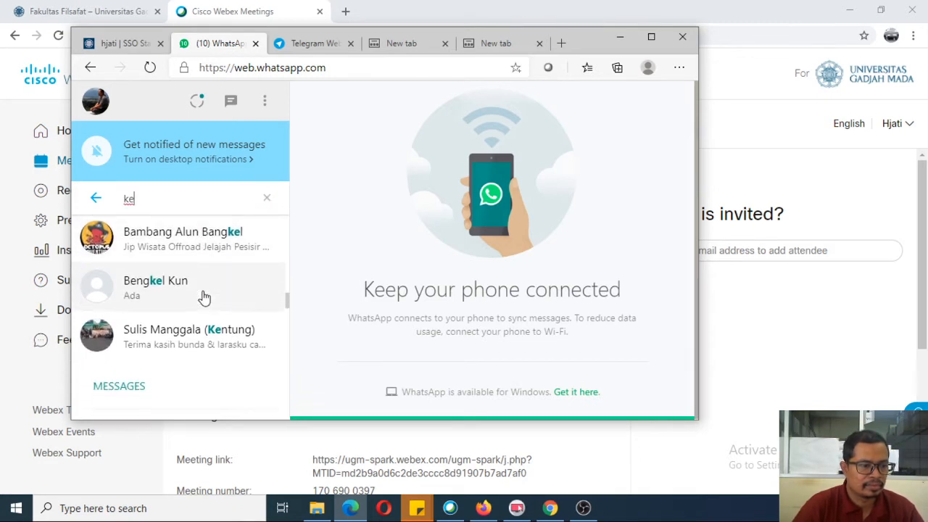
{"action": "type", "text": "pe"}
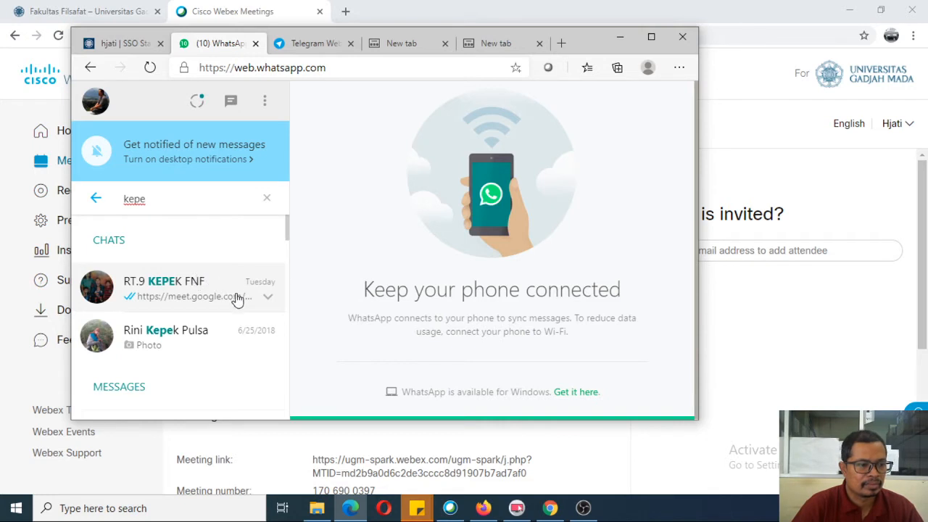
{"action": "left_click", "coordinate": [168, 285]}
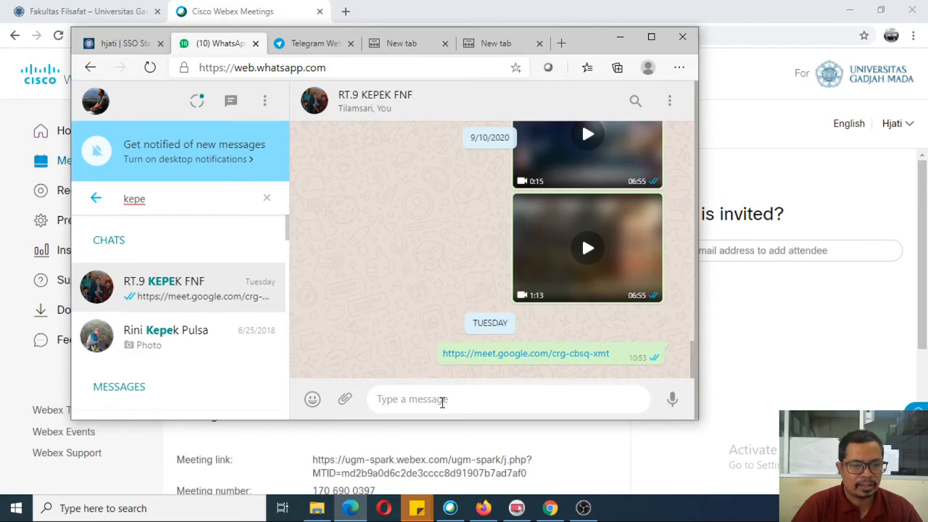
Step: Paste the Mata Kuliah A Webex invitation into the group chat and send it
{"action": "right_click", "coordinate": [443, 403]}
{"action": "left_click", "coordinate": [480, 355]}
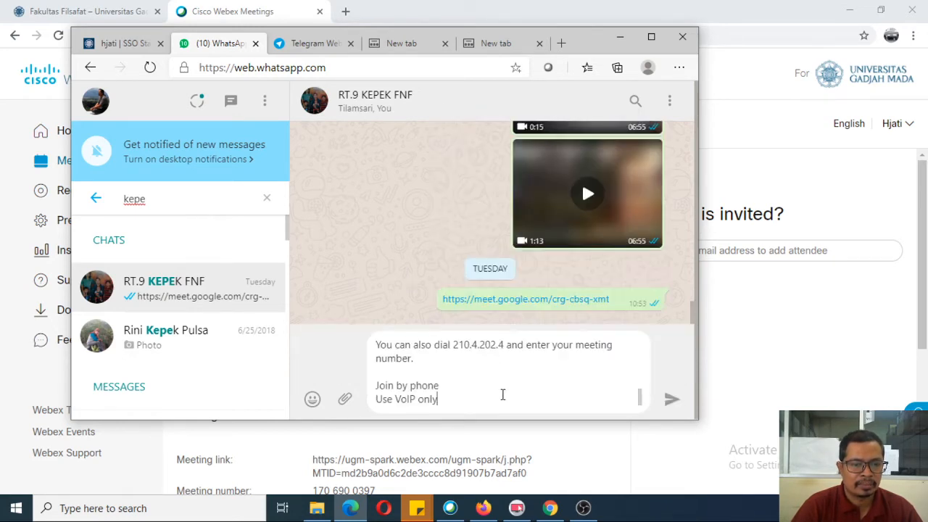
{"action": "scroll", "coordinate": [478, 377], "scroll_direction": "up", "scroll_amount": 2}
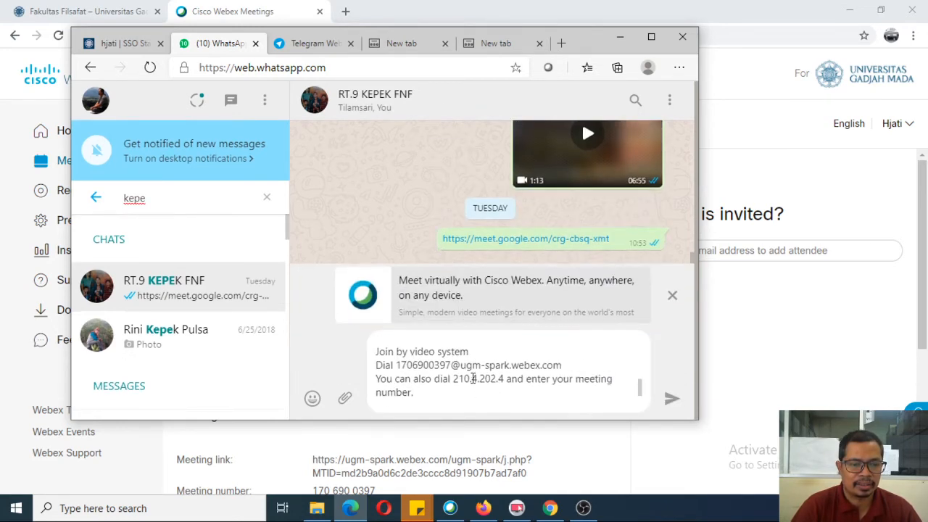
{"action": "scroll", "coordinate": [473, 378], "scroll_direction": "up", "scroll_amount": 4}
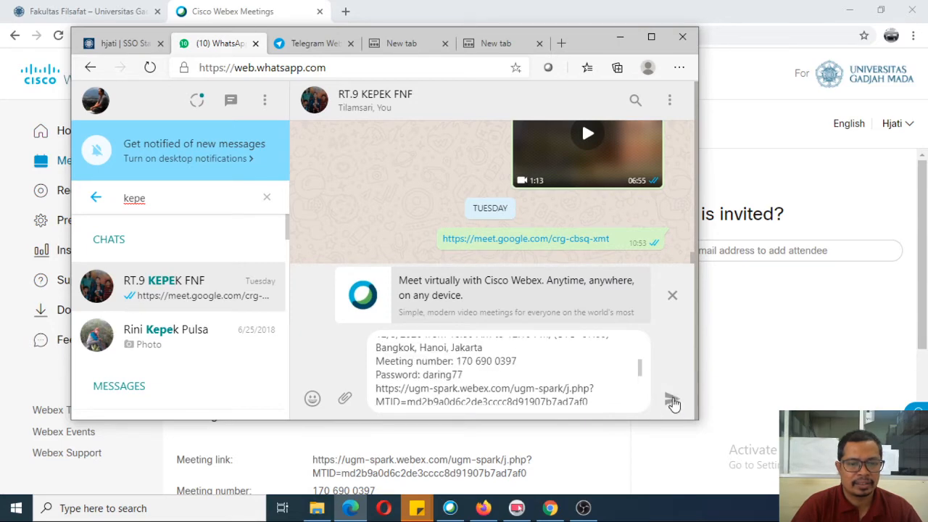
{"action": "left_click", "coordinate": [673, 401]}
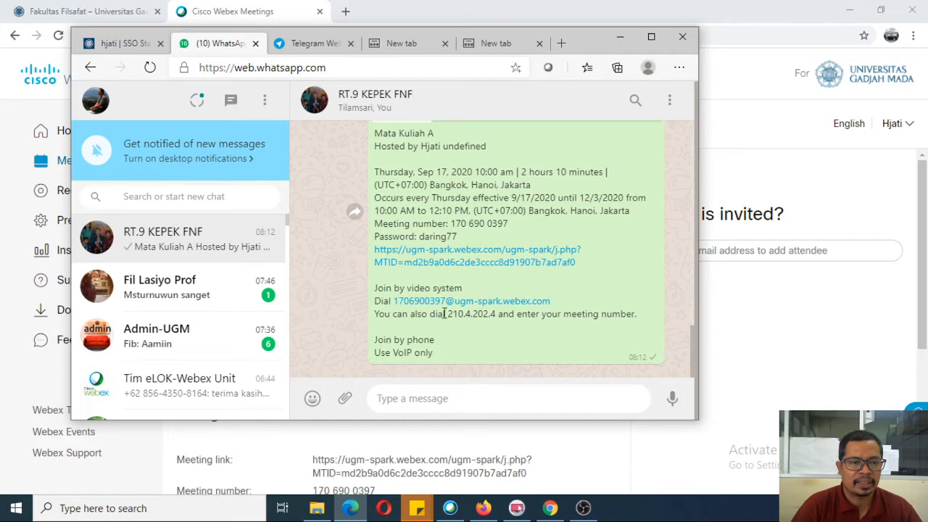
{"action": "scroll", "coordinate": [444, 314], "scroll_direction": "up", "scroll_amount": 1}
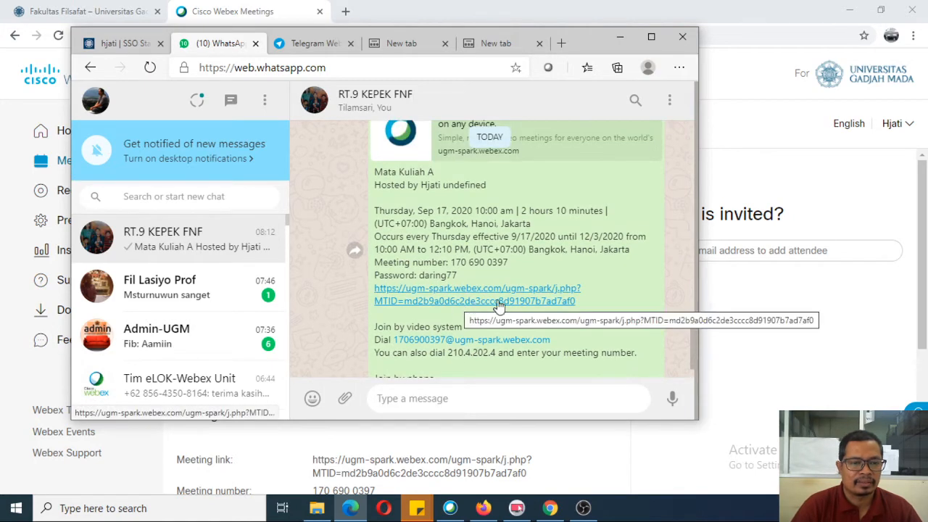
{"action": "left_click", "coordinate": [721, 22]}
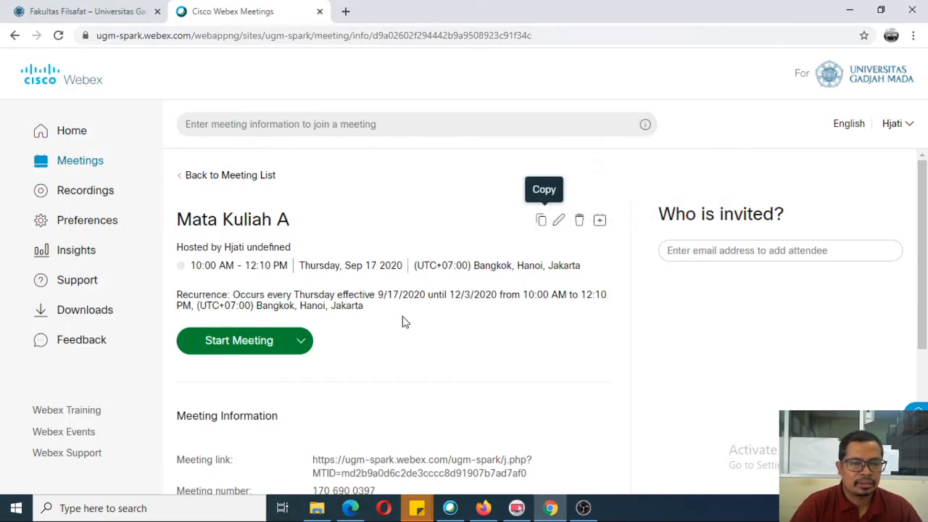
Step: Go to My Webex Meetings, showing Mata Kuliah at 7:30 AM and Mata Kuliah A at 10:00 AM
{"action": "scroll", "coordinate": [428, 354], "scroll_direction": "down", "scroll_amount": 2}
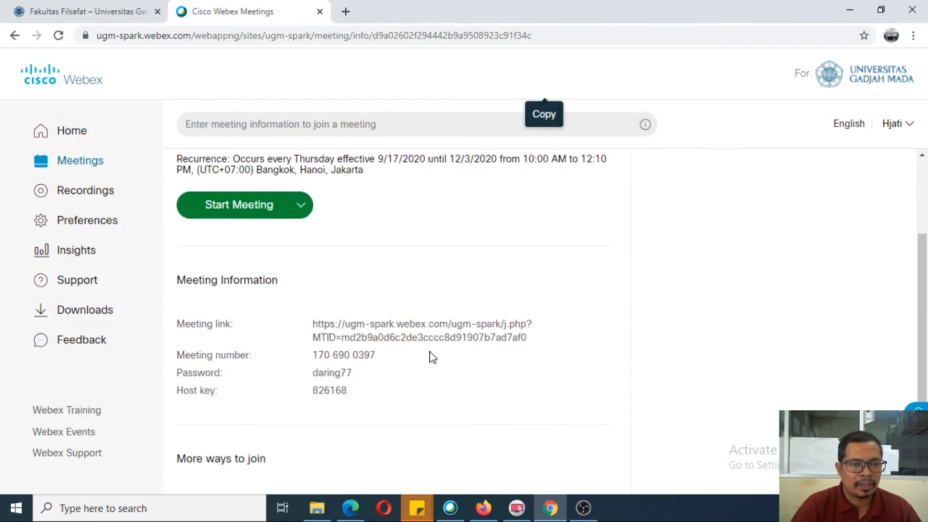
{"action": "scroll", "coordinate": [429, 357], "scroll_direction": "up", "scroll_amount": 2}
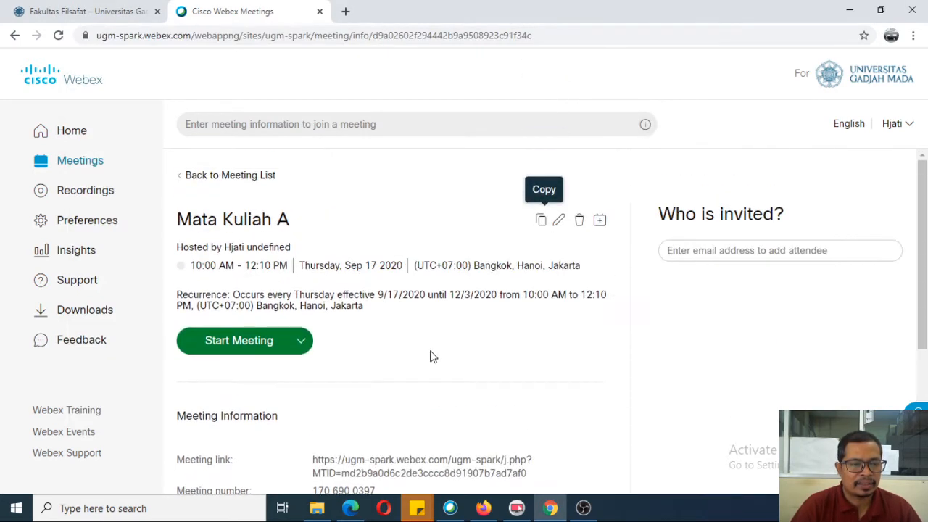
{"action": "left_click", "coordinate": [69, 167]}
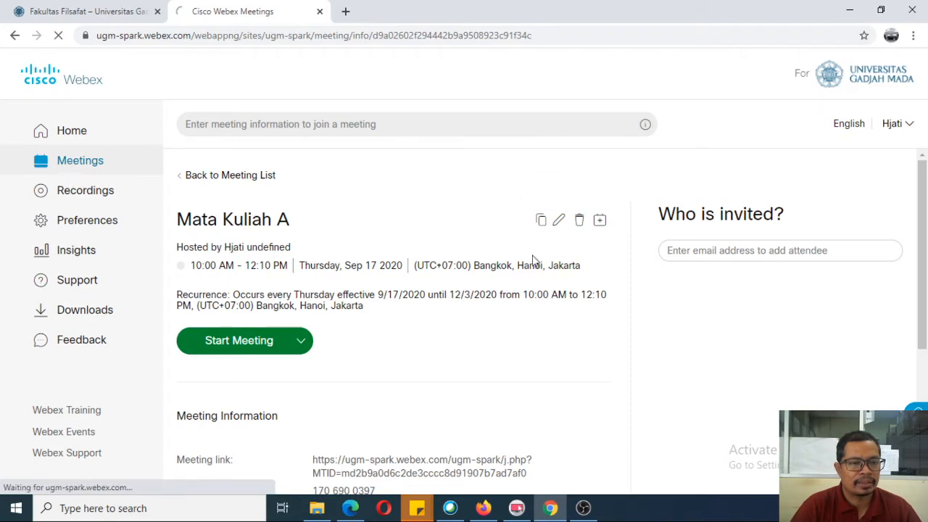
{"action": "scroll", "coordinate": [544, 313], "scroll_direction": "down", "scroll_amount": 2}
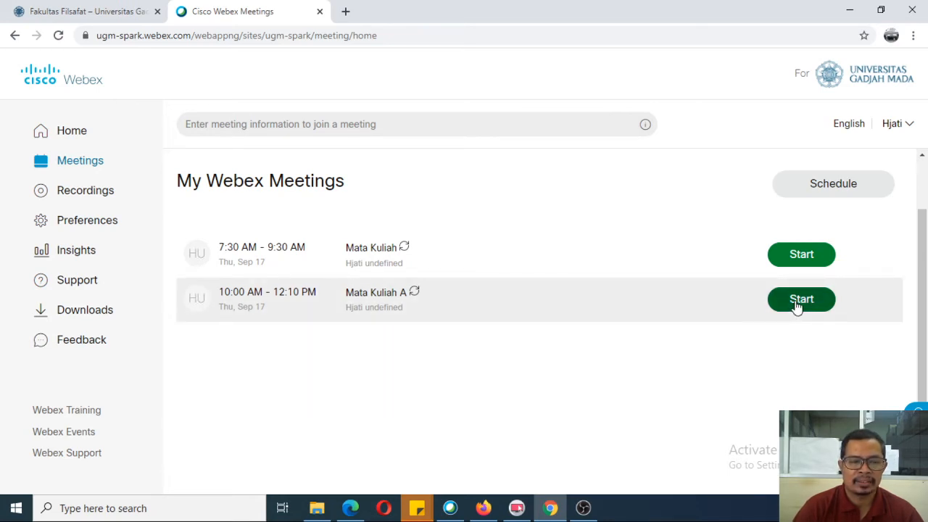
Step: Start the Mata Kuliah A meeting in the Webex desktop app from its preview
{"action": "left_click", "coordinate": [798, 304]}
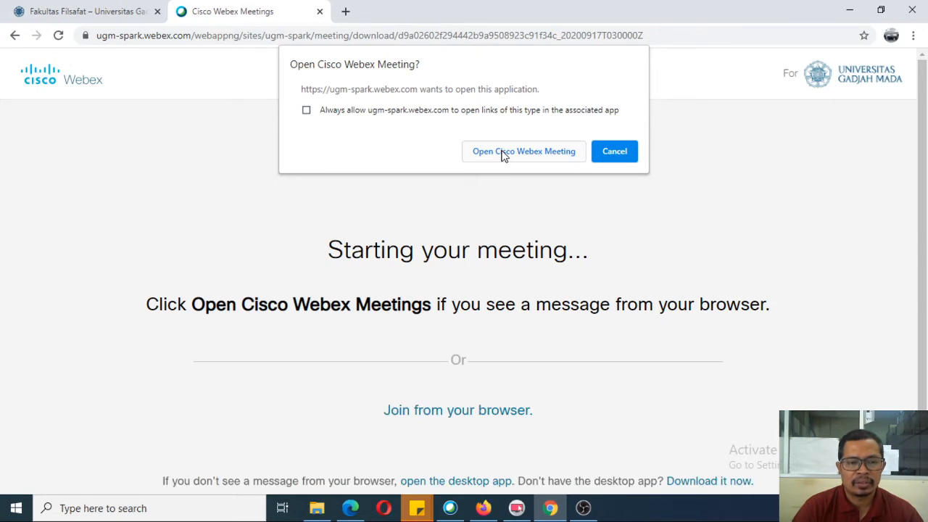
{"action": "left_click", "coordinate": [503, 153]}
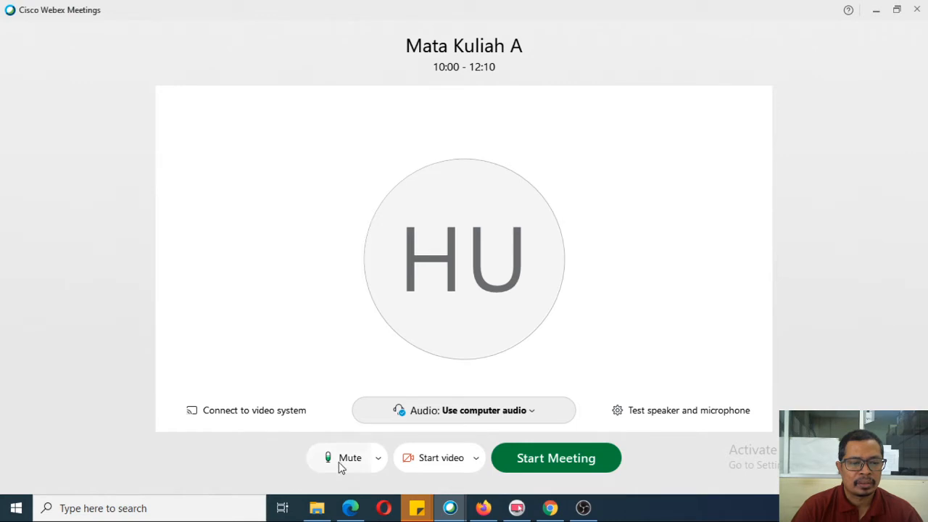
{"action": "left_click", "coordinate": [562, 458]}
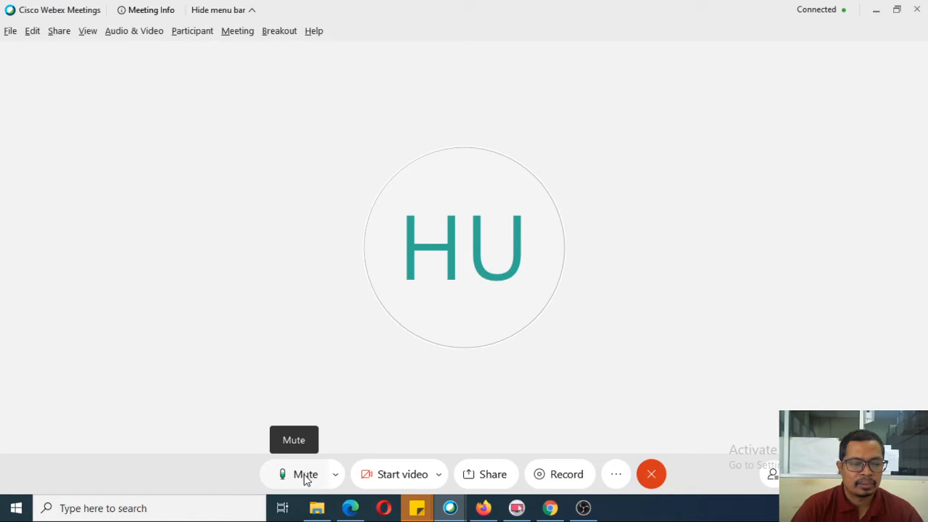
Step: Mute the microphone, try turning on video, and dismiss the webcam connection error
{"action": "left_click", "coordinate": [305, 479]}
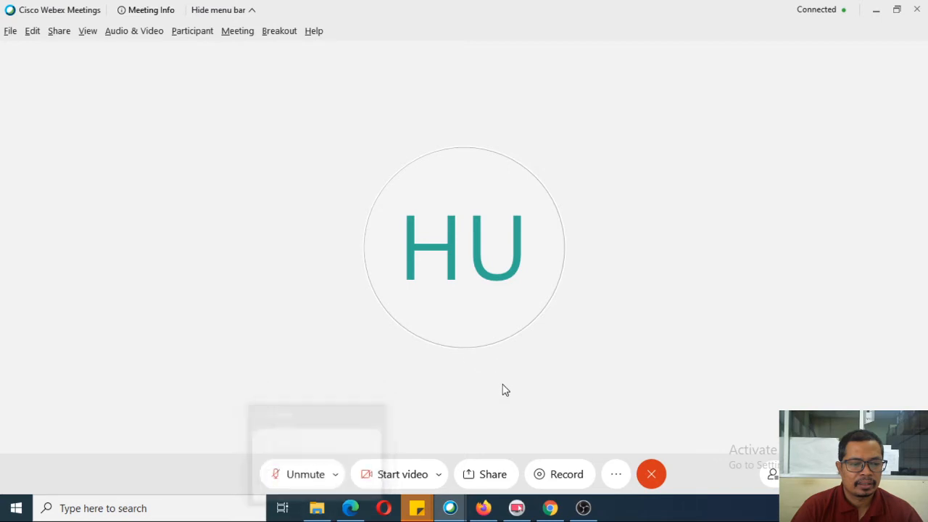
{"action": "left_click", "coordinate": [394, 477]}
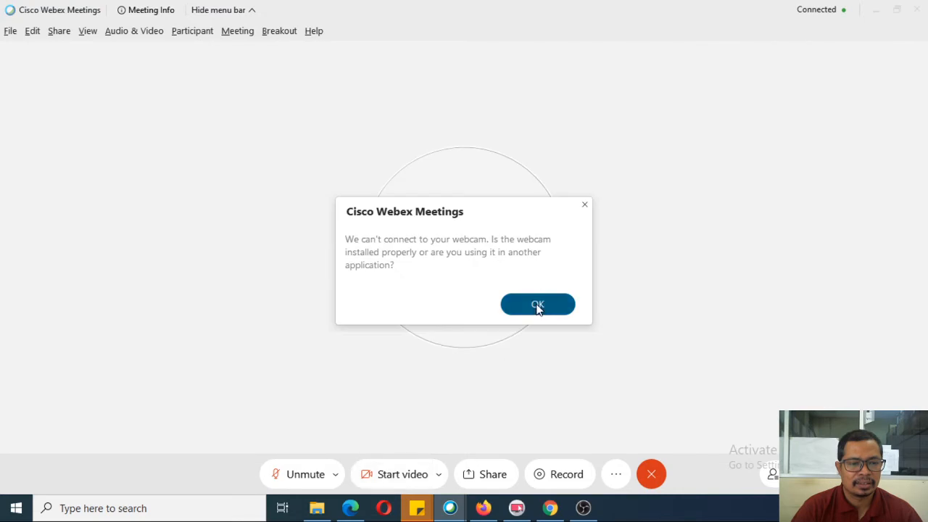
{"action": "left_click", "coordinate": [537, 305]}
{"action": "left_click", "coordinate": [491, 476]}
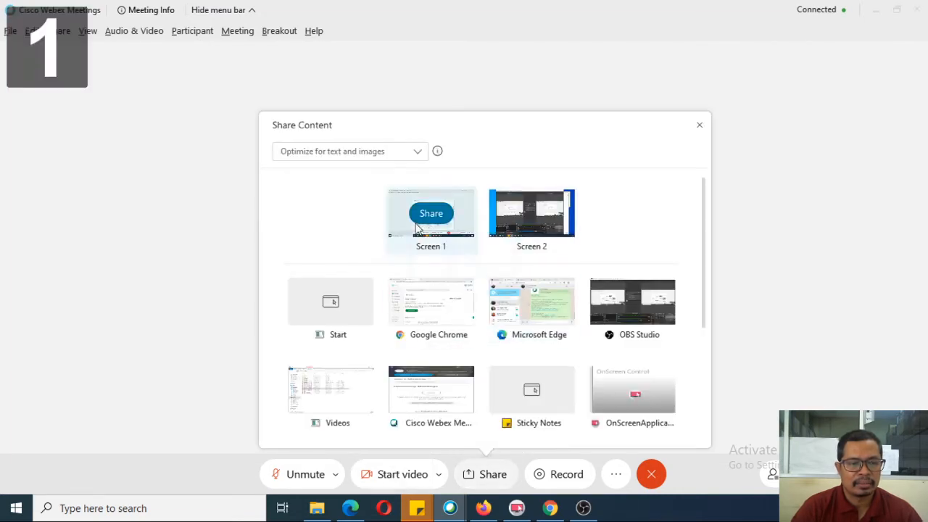
{"action": "mouse_move", "coordinate": [437, 311]}
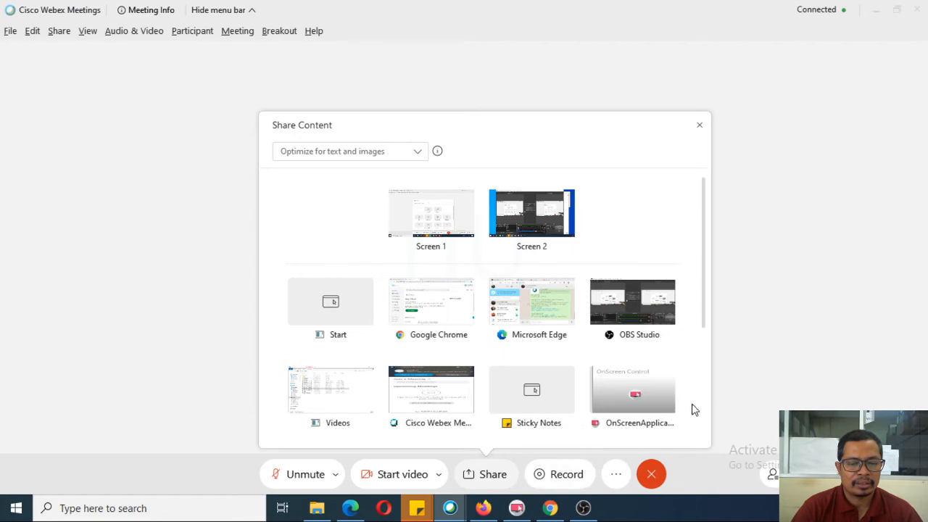
{"action": "left_click", "coordinate": [721, 391]}
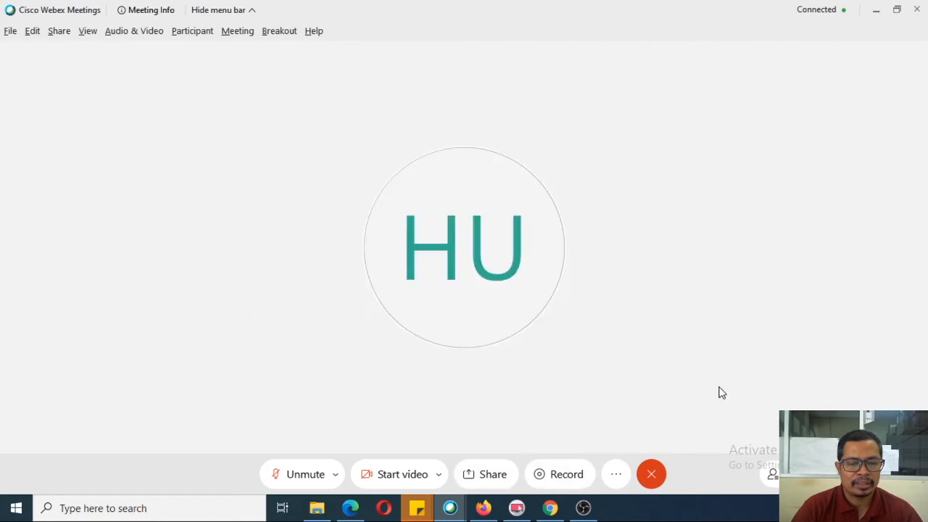
Step: Record roughly 12 seconds of the meeting to the cloud, then stop the recording
{"action": "left_click", "coordinate": [568, 477]}
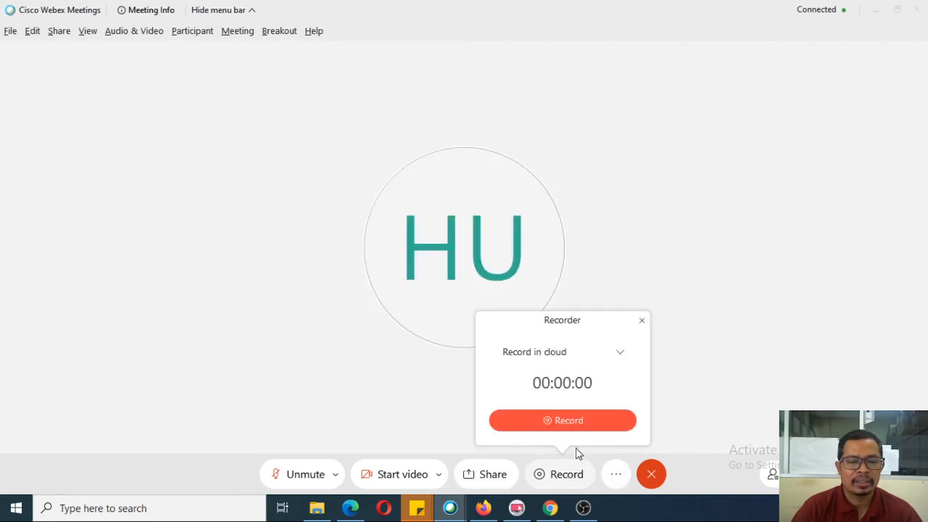
{"action": "left_click", "coordinate": [571, 420]}
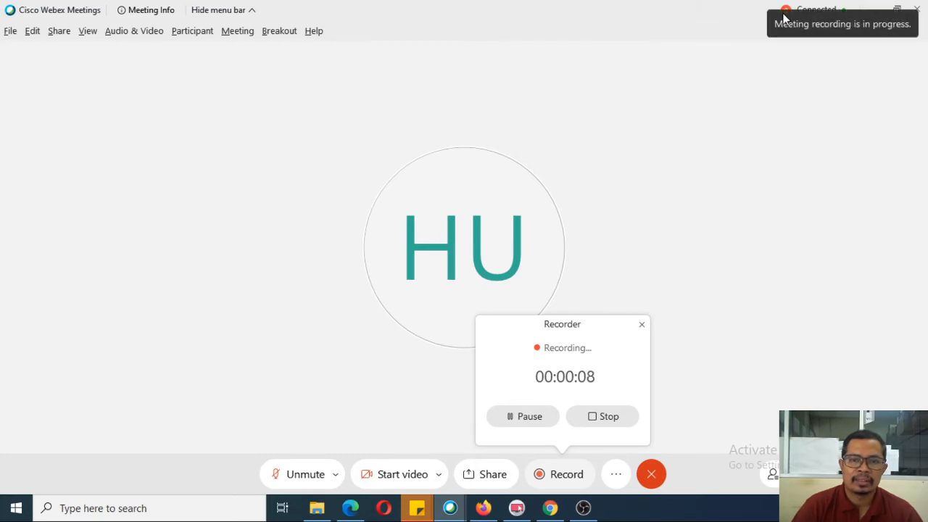
{"action": "left_click", "coordinate": [604, 416]}
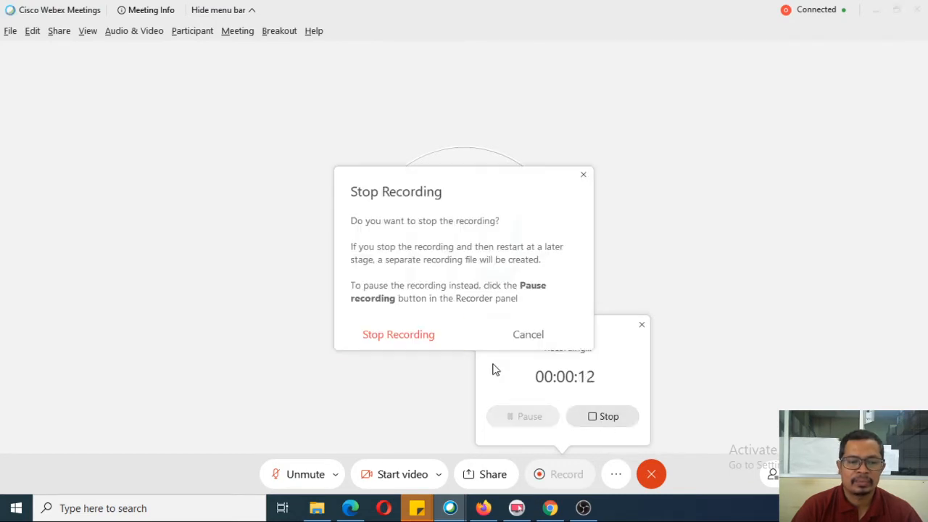
{"action": "left_click", "coordinate": [419, 337]}
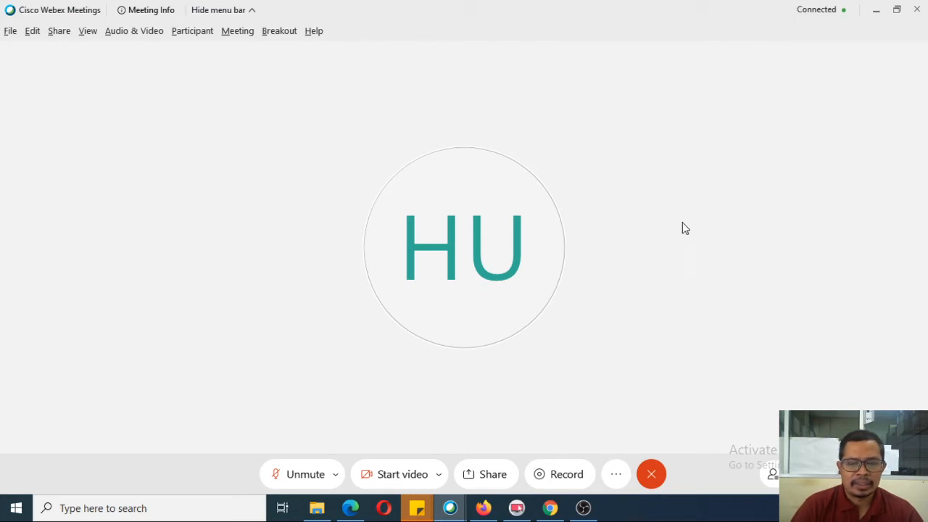
Step: Show the participants list, keep chat addressed to Everyone, and list the extra meeting options
{"action": "left_click", "coordinate": [773, 474]}
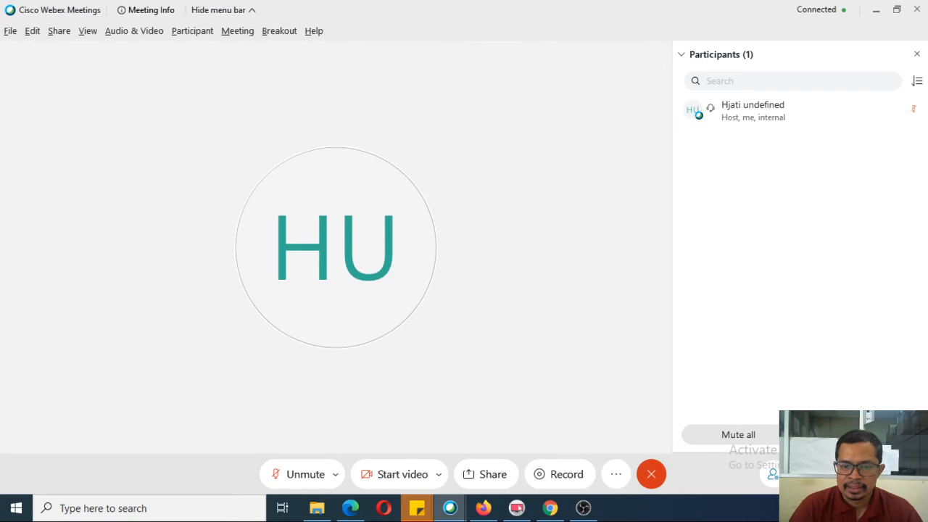
{"action": "left_click", "coordinate": [808, 475]}
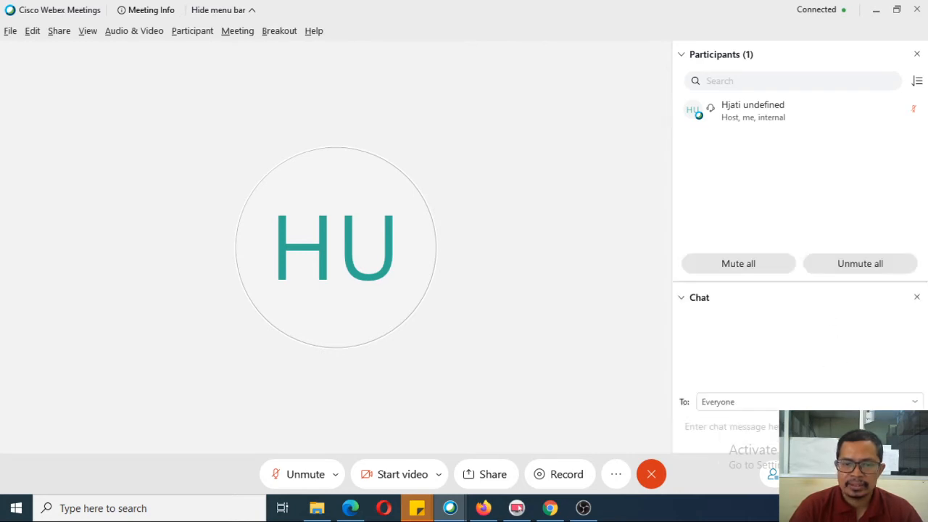
{"action": "left_click", "coordinate": [742, 405]}
{"action": "left_click", "coordinate": [754, 422]}
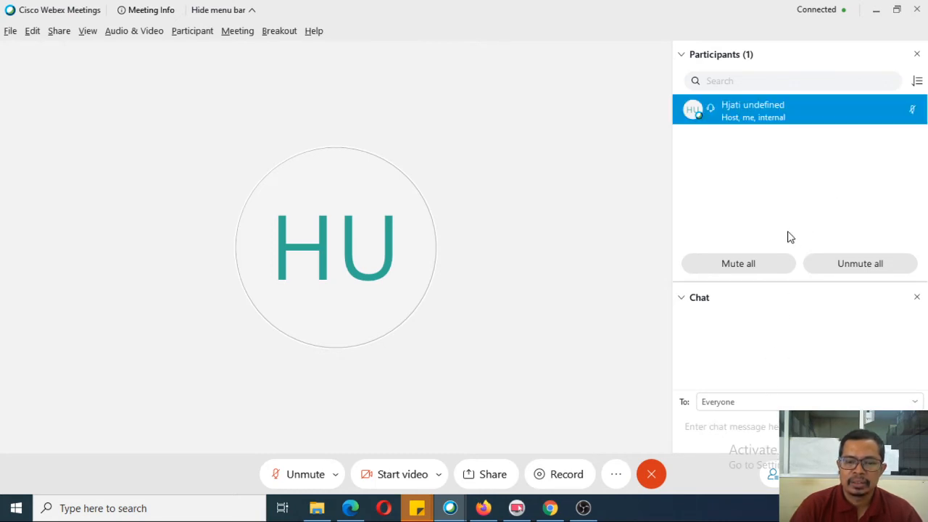
{"action": "left_click", "coordinate": [917, 298]}
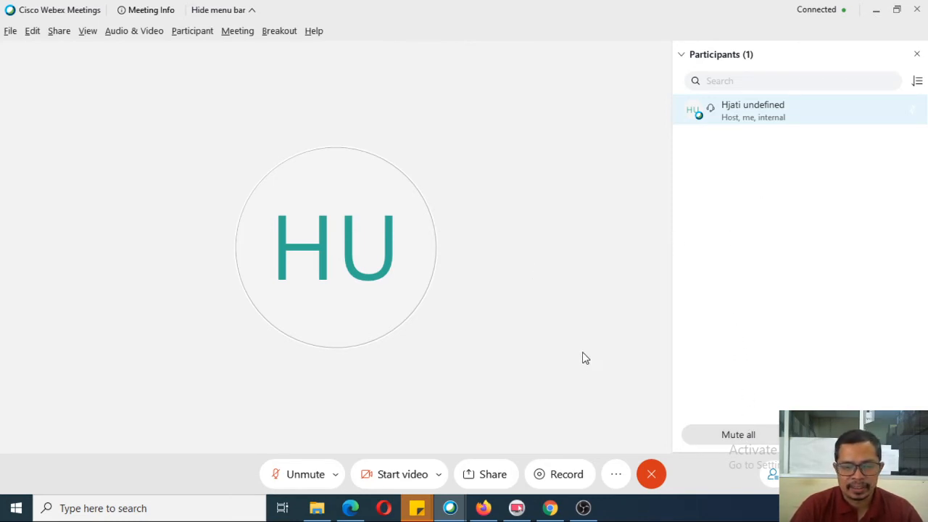
{"action": "left_click", "coordinate": [618, 475]}
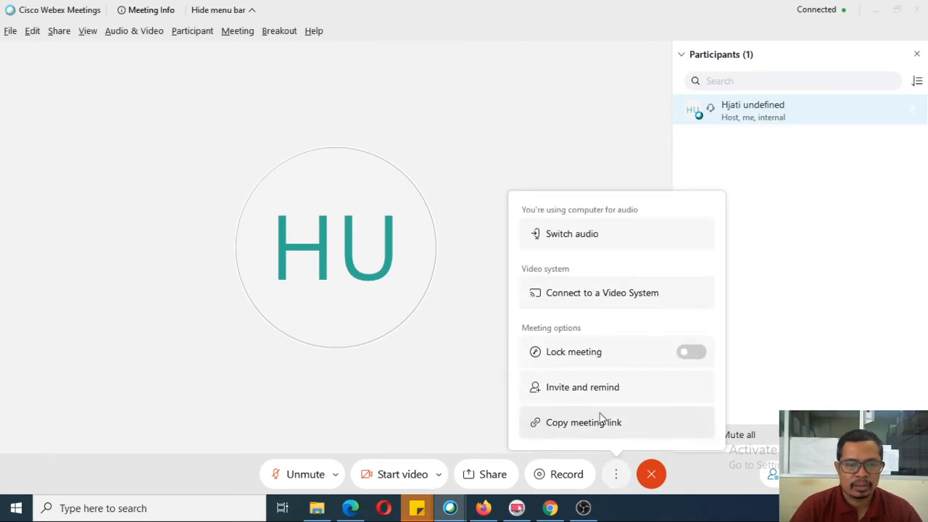
Step: Dismiss the options menu and list the cameras, with B525 HD Webcam active
{"action": "left_click", "coordinate": [484, 380]}
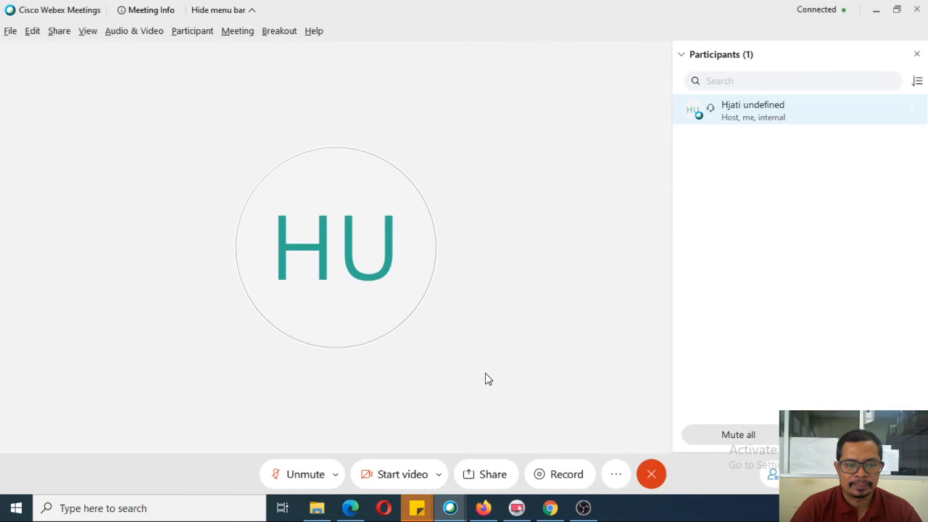
{"action": "left_click", "coordinate": [440, 476]}
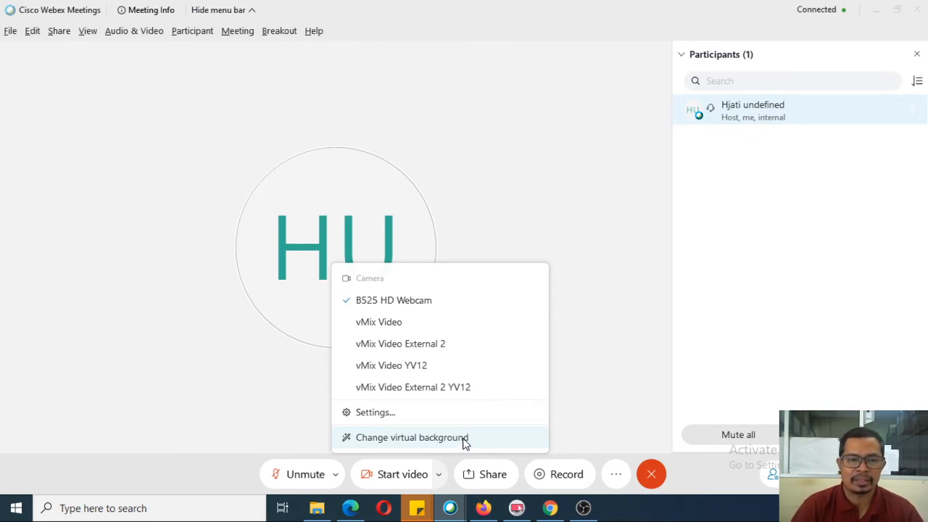
Step: Check the B525 HD Webcam camera settings, acknowledge the connection error, and close them
{"action": "left_click", "coordinate": [457, 440]}
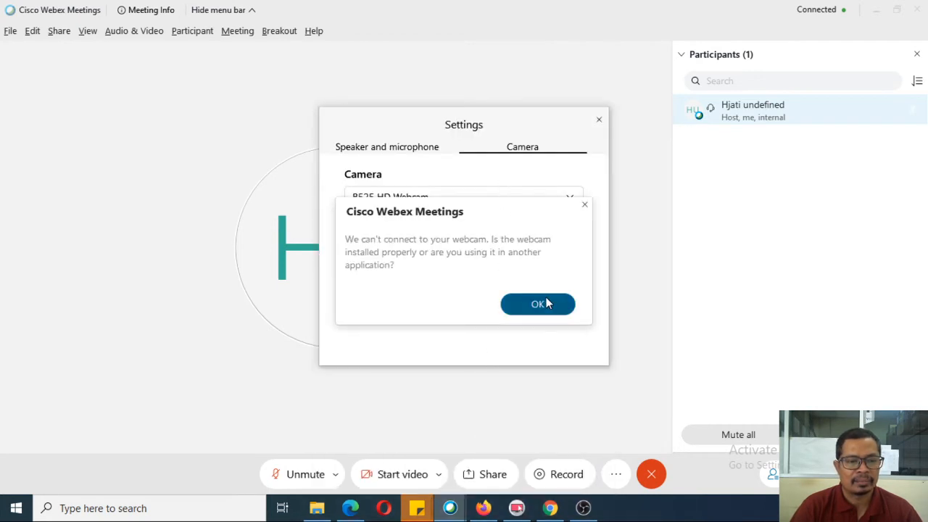
{"action": "left_click", "coordinate": [544, 303]}
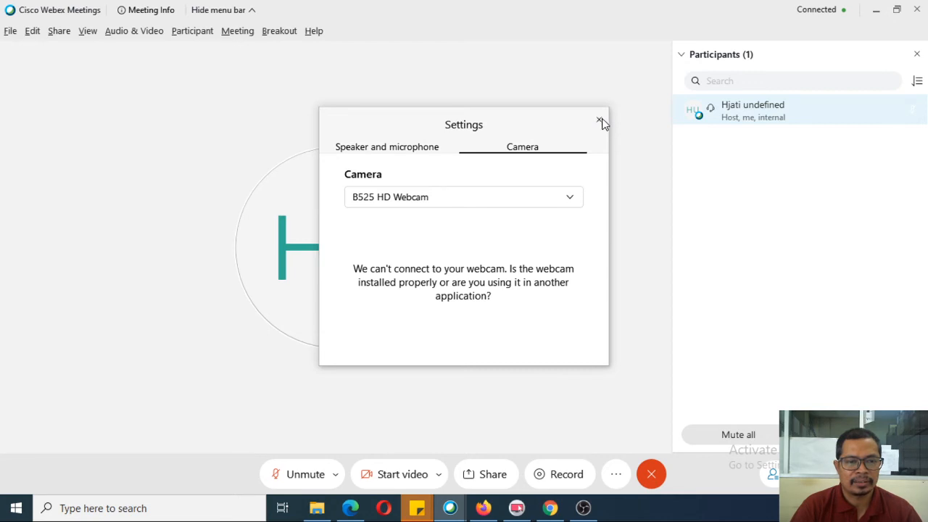
{"action": "left_click", "coordinate": [600, 120]}
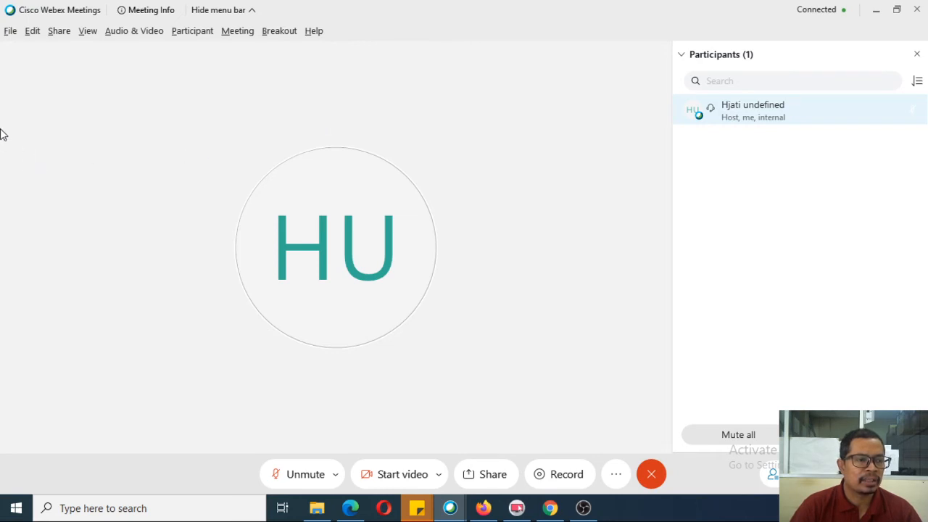
Step: Open Speaker and Microphone Settings and check which audio connection is in use
{"action": "left_click", "coordinate": [137, 33]}
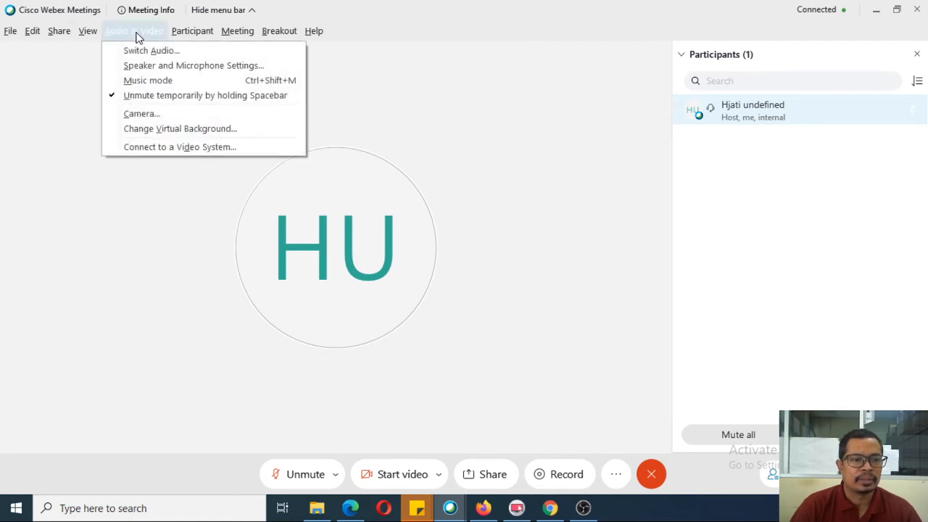
{"action": "left_click", "coordinate": [171, 67]}
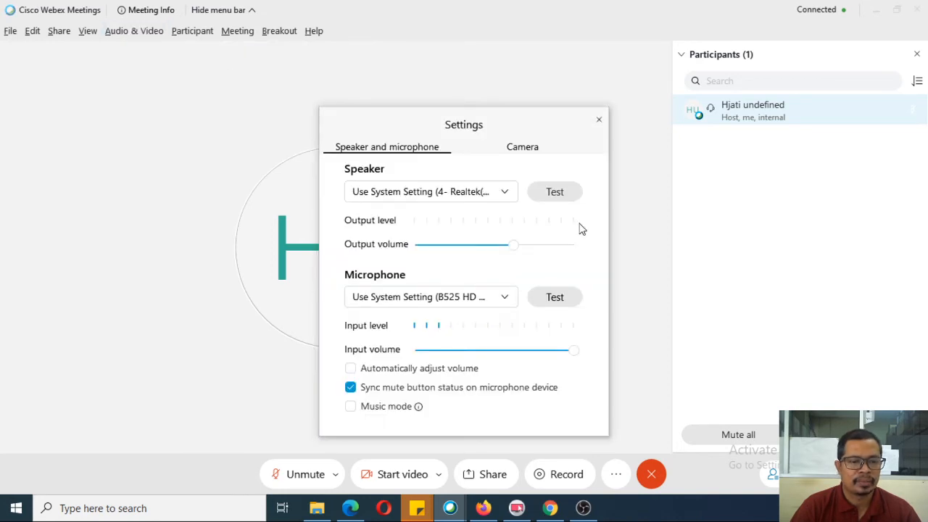
{"action": "left_click", "coordinate": [134, 36]}
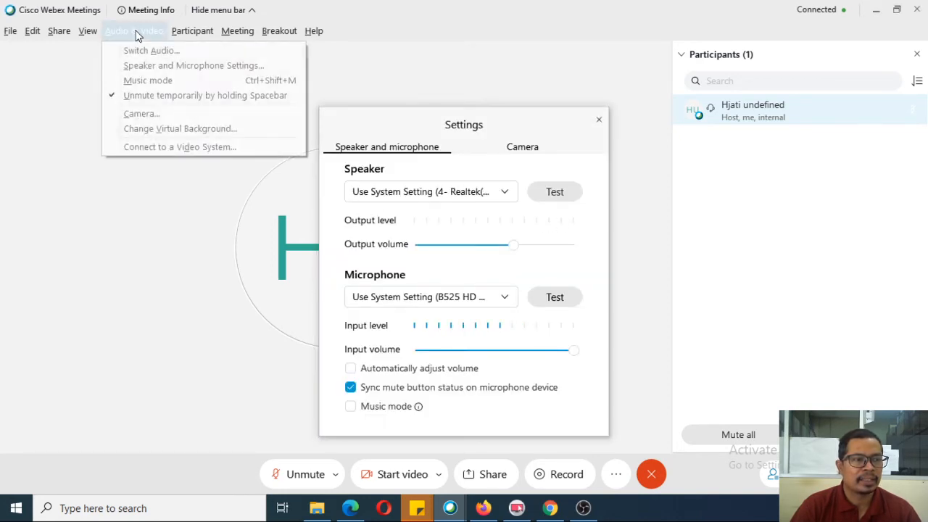
{"action": "left_click", "coordinate": [137, 51]}
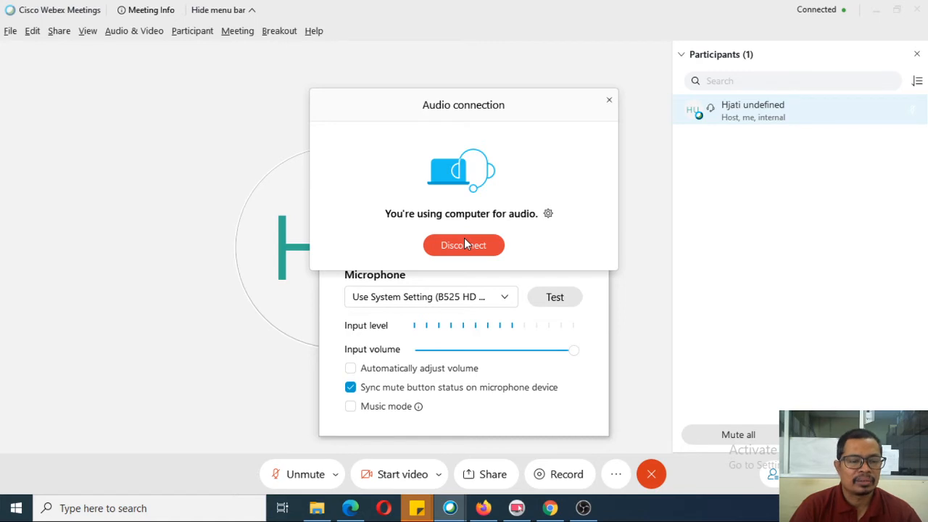
{"action": "left_click", "coordinate": [610, 103]}
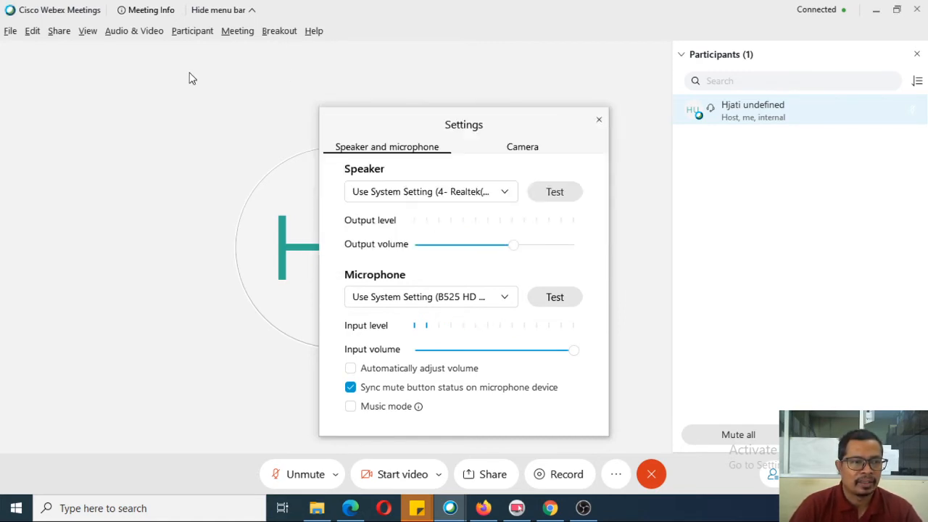
{"action": "left_click", "coordinate": [133, 31]}
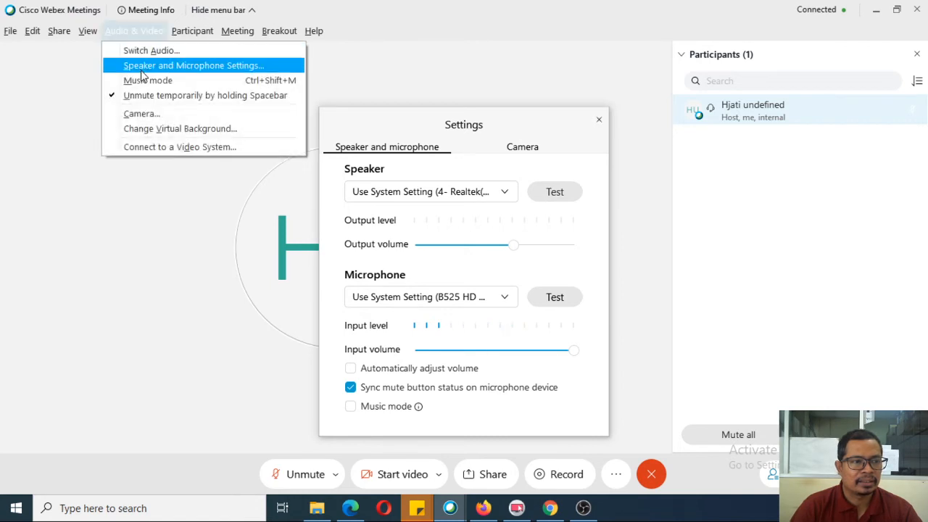
{"action": "left_click", "coordinate": [425, 117]}
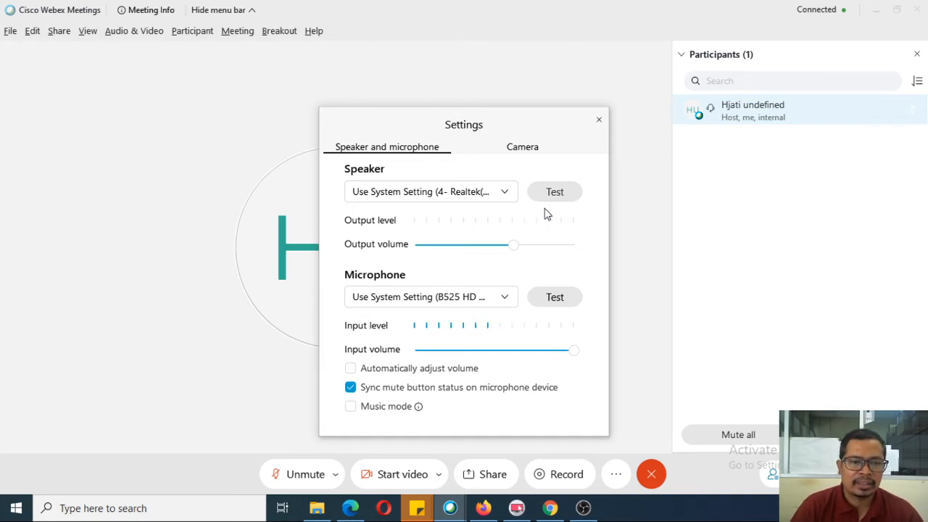
Step: Test the speaker twice, lower its output volume slightly, and close Settings
{"action": "left_click", "coordinate": [556, 192]}
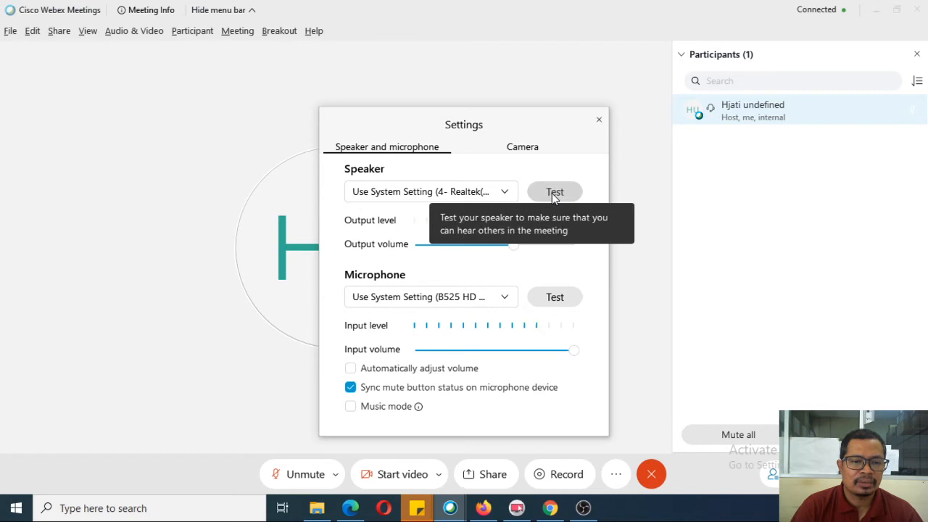
{"action": "left_click", "coordinate": [532, 198]}
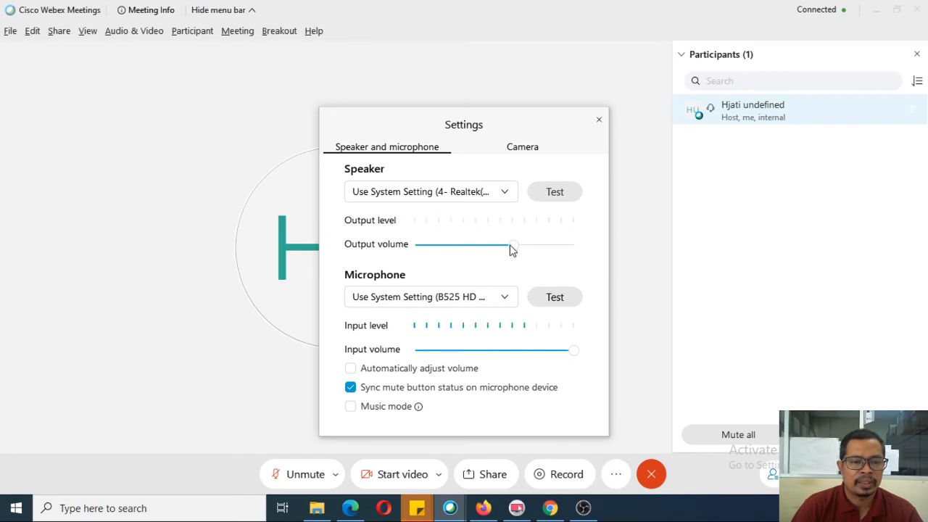
{"action": "left_click_drag", "start_coordinate": [513, 245], "coordinate": [496, 252]}
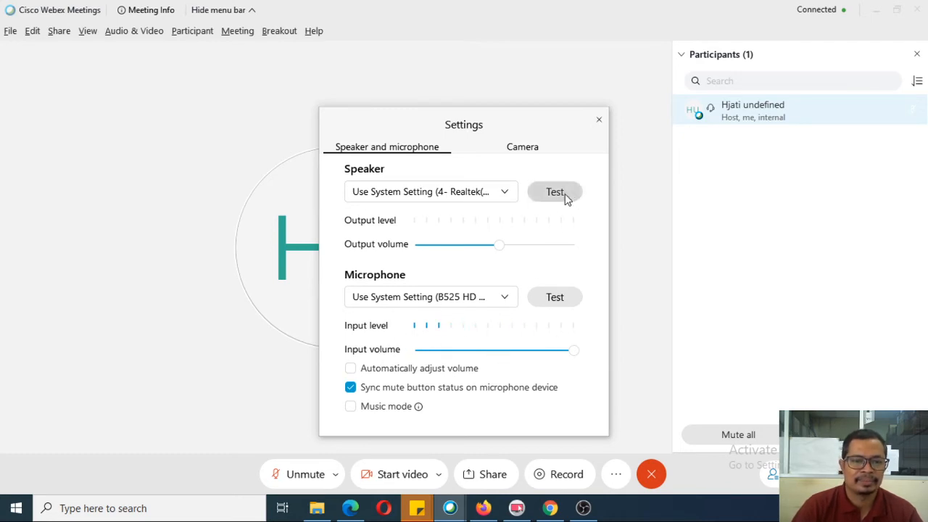
{"action": "left_click", "coordinate": [599, 121]}
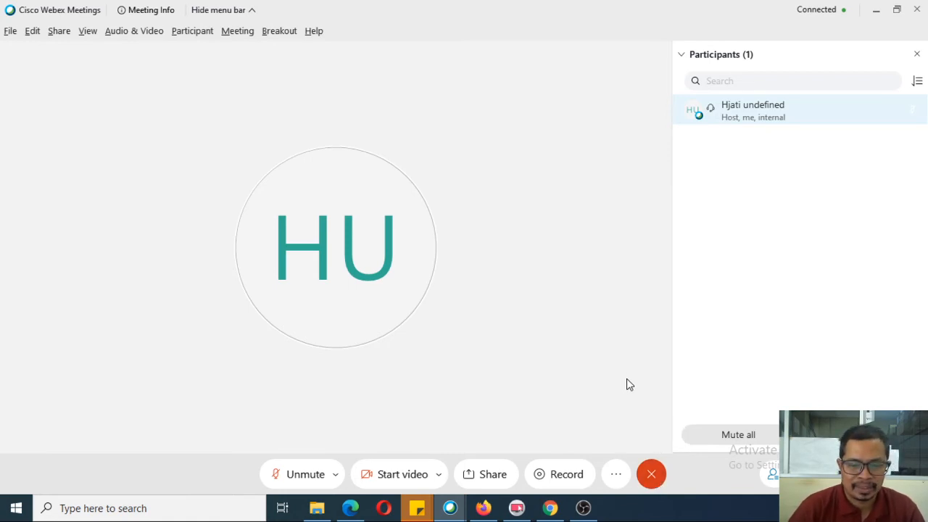
Step: End the Mata Kuliah A meeting and confirm in the dialog
{"action": "left_click", "coordinate": [651, 478]}
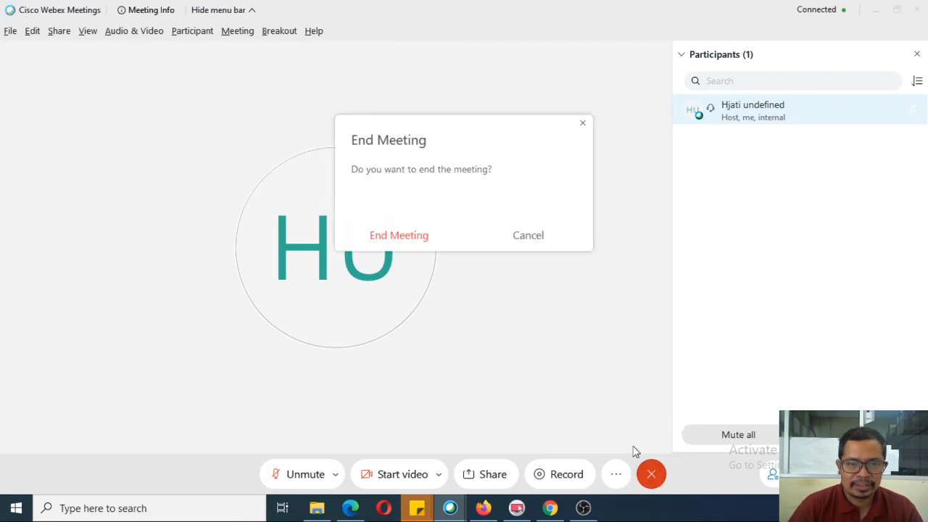
{"action": "left_click", "coordinate": [413, 235]}
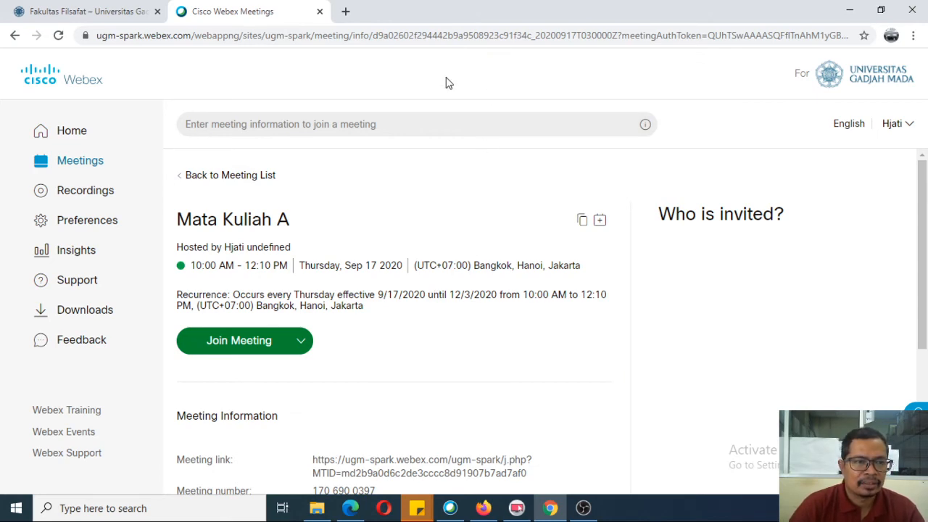
Step: Minimize Chrome and bring the Firefox Webex dashboard window forward, maximized to full screen
{"action": "left_click", "coordinate": [847, 10]}
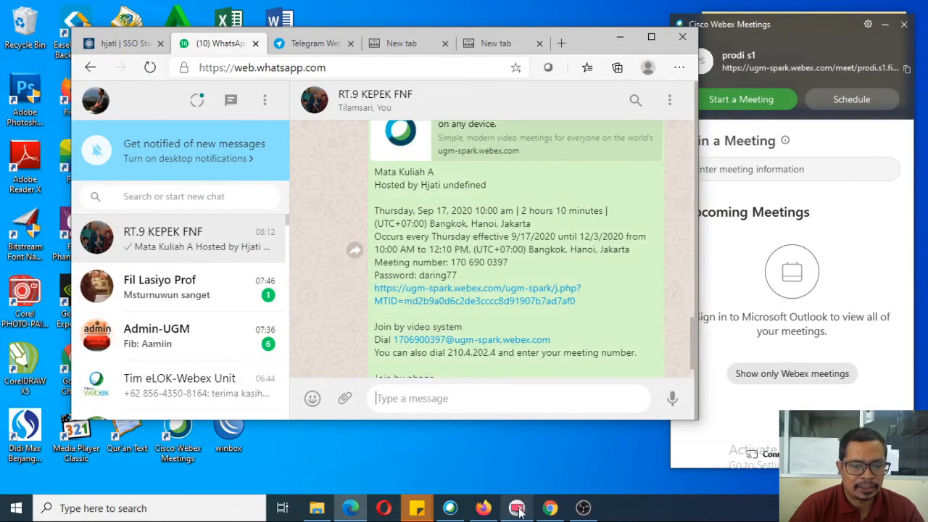
{"action": "left_click", "coordinate": [483, 508]}
{"action": "left_click_drag", "start_coordinate": [521, 212], "coordinate": [570, 38]}
{"action": "left_click", "coordinate": [789, 37]}
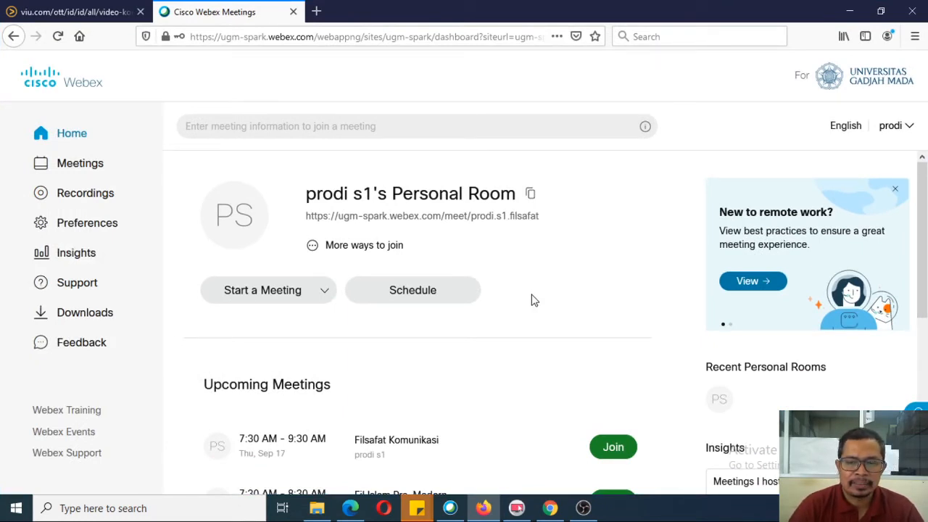
{"action": "scroll", "coordinate": [524, 310], "scroll_direction": "down", "scroll_amount": 3}
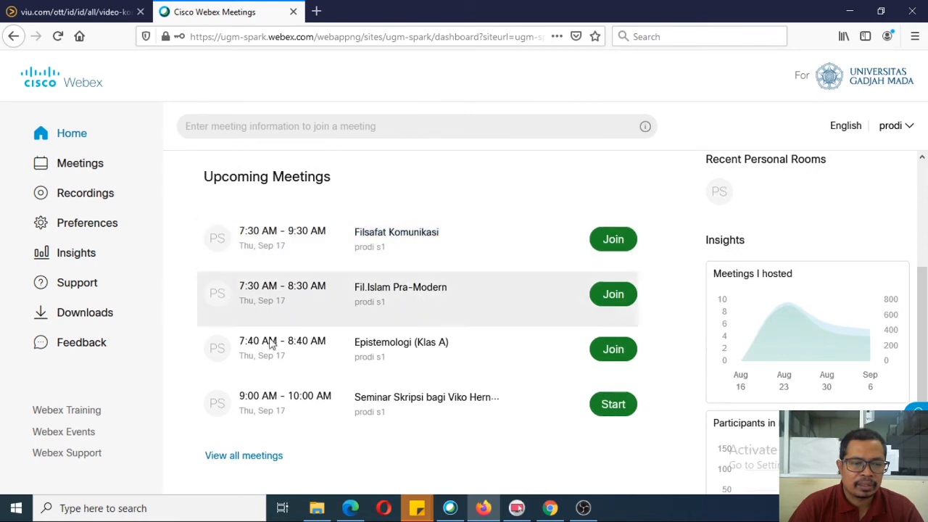
{"action": "scroll", "coordinate": [493, 280], "scroll_direction": "up", "scroll_amount": 3}
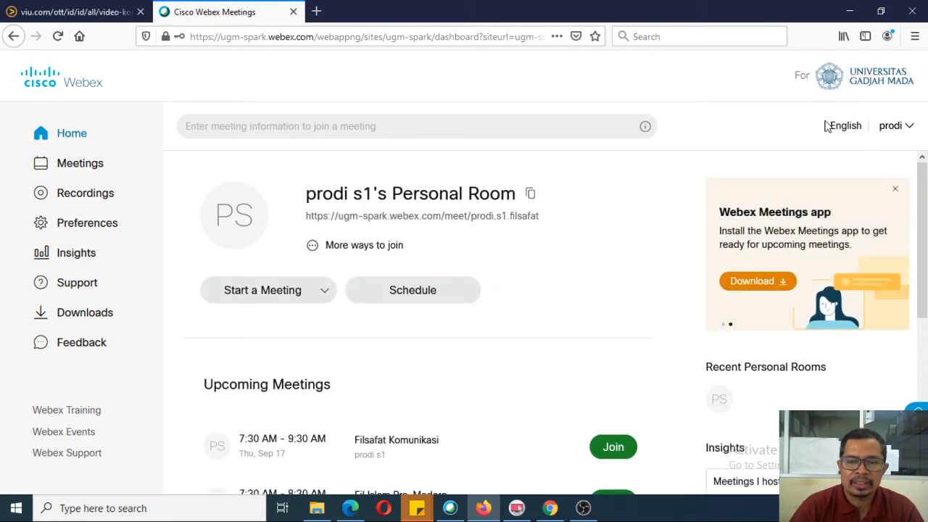
{"action": "left_click", "coordinate": [886, 130]}
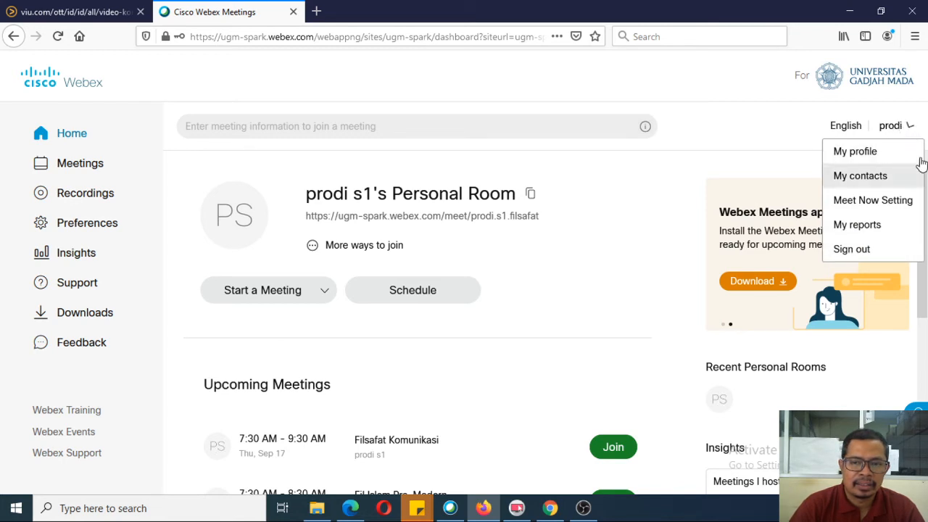
{"action": "left_click", "coordinate": [870, 131]}
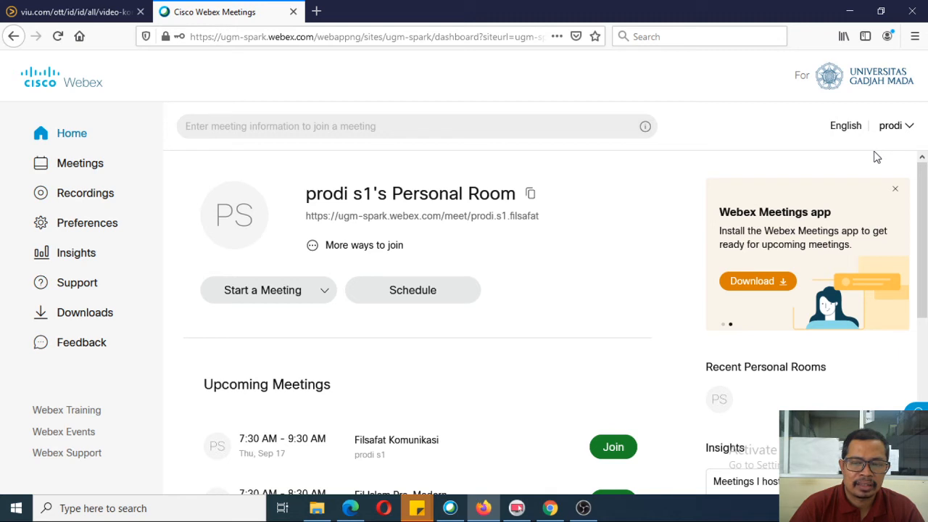
Step: Open My Webex Reports in a new tab from the account dropdown
{"action": "left_click", "coordinate": [909, 127]}
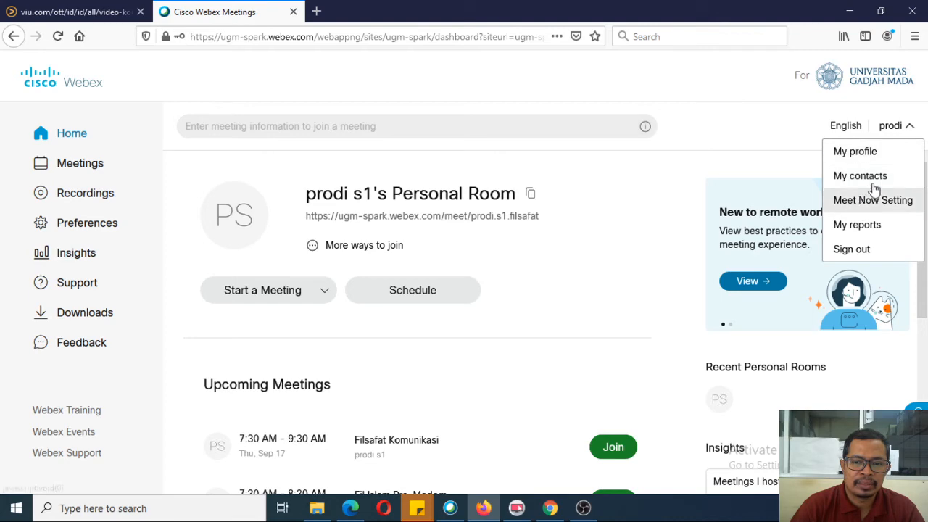
{"action": "left_click", "coordinate": [869, 228]}
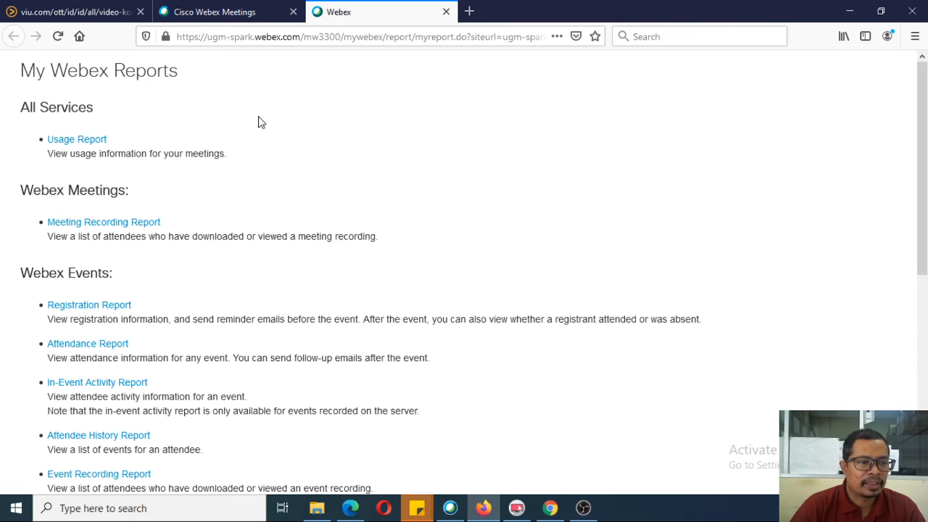
Step: Generate a usage report from 9/14/20 to 9/17/20, sorted by date
{"action": "left_click", "coordinate": [78, 143]}
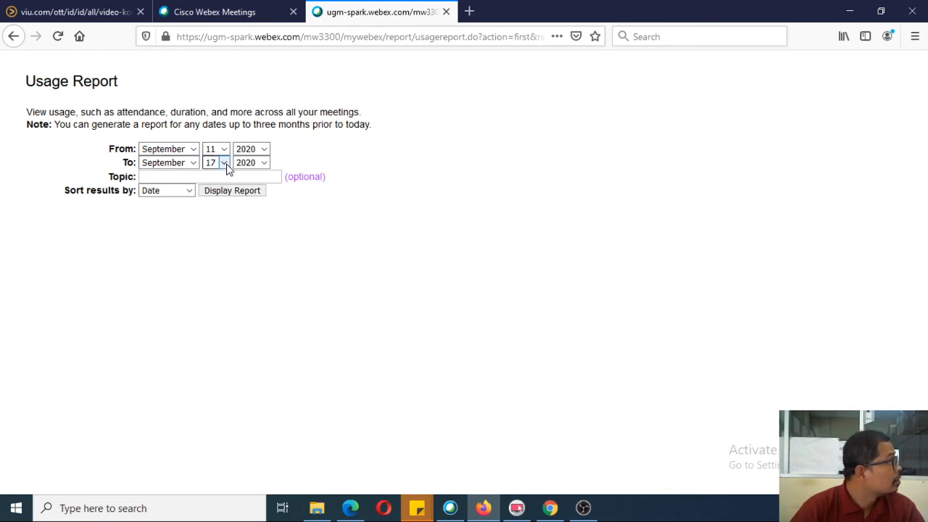
{"action": "left_click", "coordinate": [223, 149]}
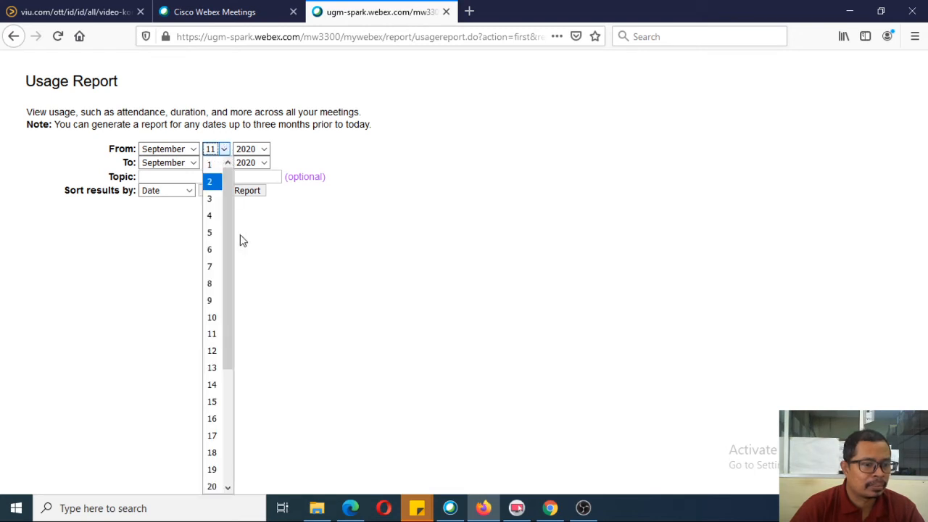
{"action": "left_click", "coordinate": [214, 385]}
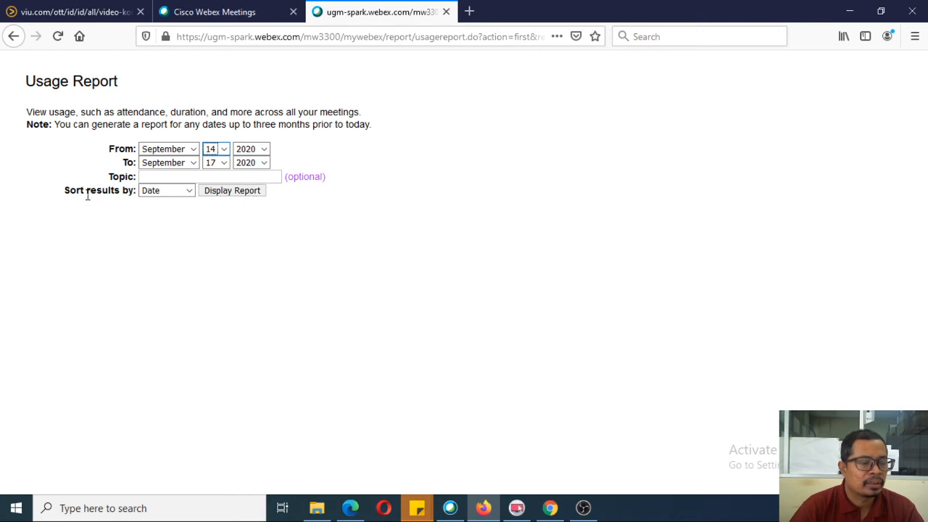
{"action": "left_click", "coordinate": [191, 192]}
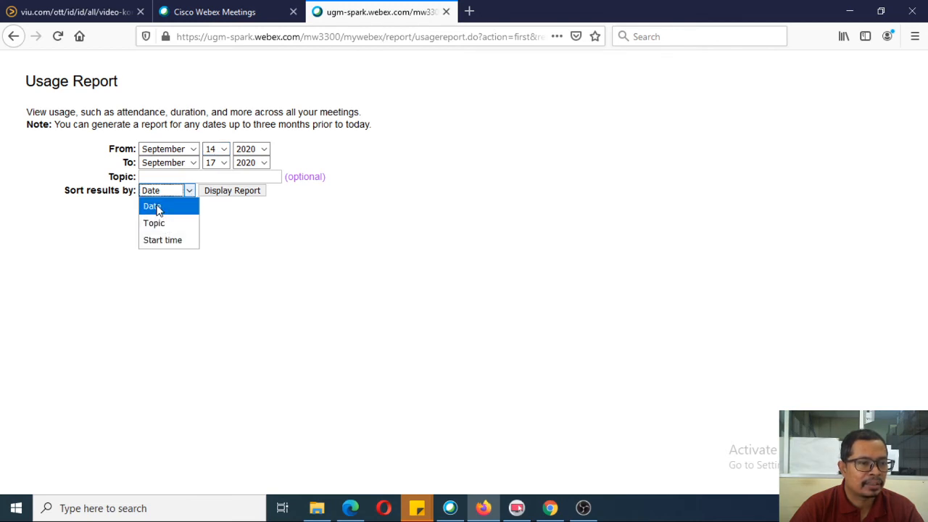
{"action": "left_click", "coordinate": [152, 206]}
{"action": "left_click", "coordinate": [227, 194]}
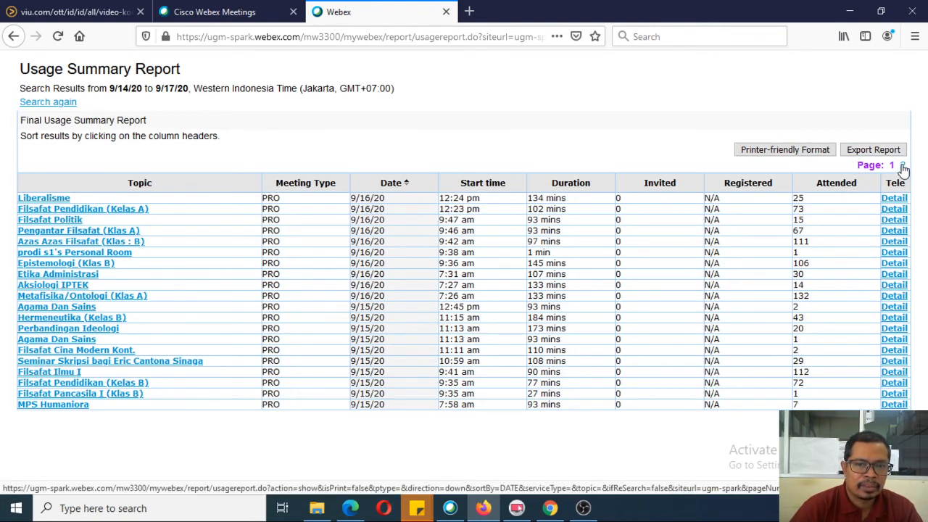
Step: Go to page 2 of the usage results and open Pengantar Filsafat (Klas B) session details
{"action": "left_click", "coordinate": [903, 166]}
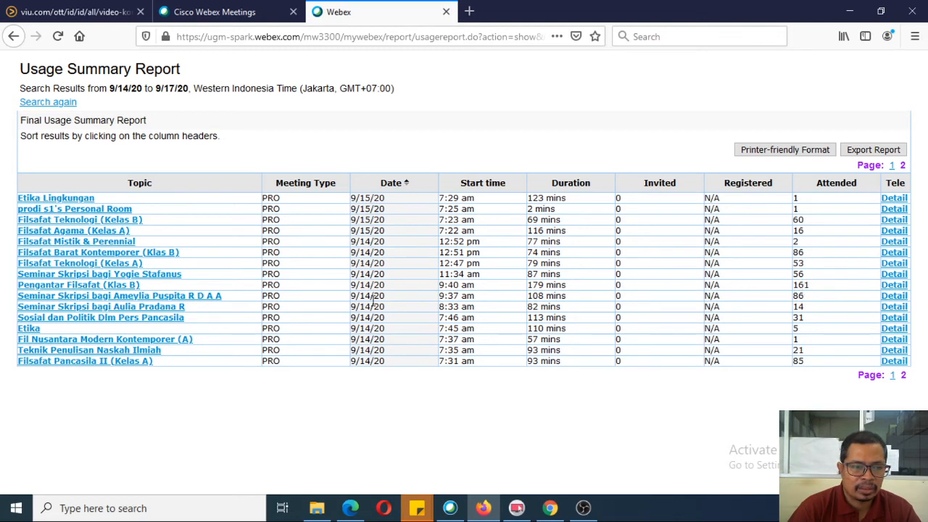
{"action": "left_click", "coordinate": [66, 287]}
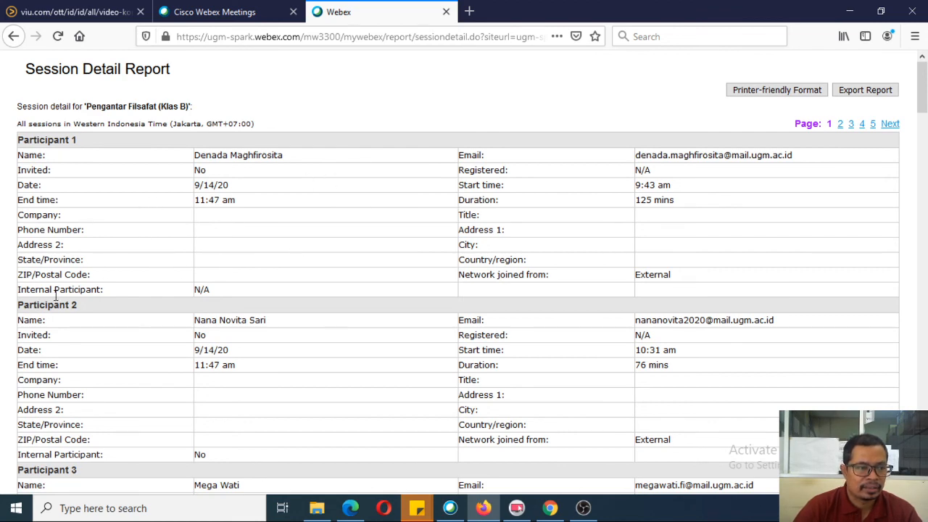
Step: Review the participant list and export the session detail report as CSV
{"action": "scroll", "coordinate": [210, 300], "scroll_direction": "down", "scroll_amount": 3}
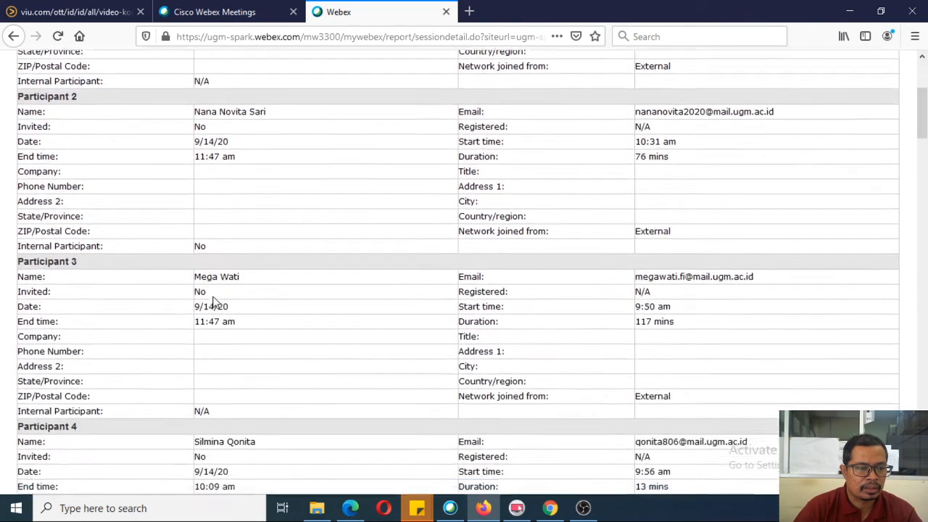
{"action": "scroll", "coordinate": [213, 302], "scroll_direction": "down", "scroll_amount": 2}
{"action": "scroll", "coordinate": [326, 344], "scroll_direction": "up", "scroll_amount": 5}
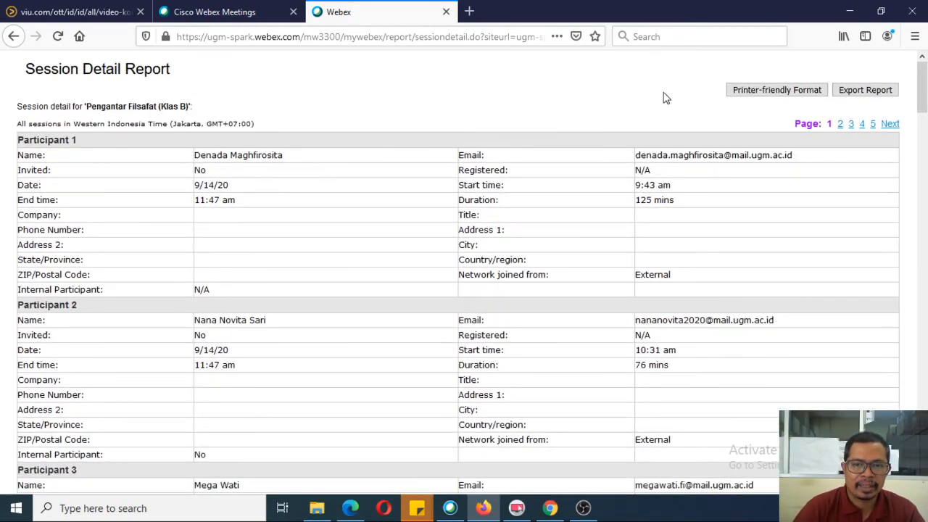
{"action": "left_click", "coordinate": [858, 98]}
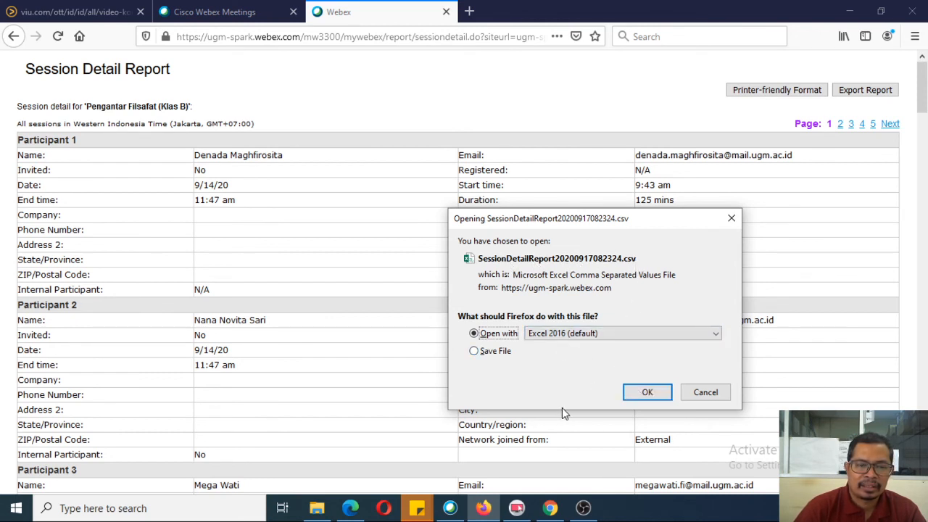
Step: Open SessionDetailReport20200917082324.csv in Excel, maximize it, and widen the Name and Email columns
{"action": "left_click", "coordinate": [649, 394]}
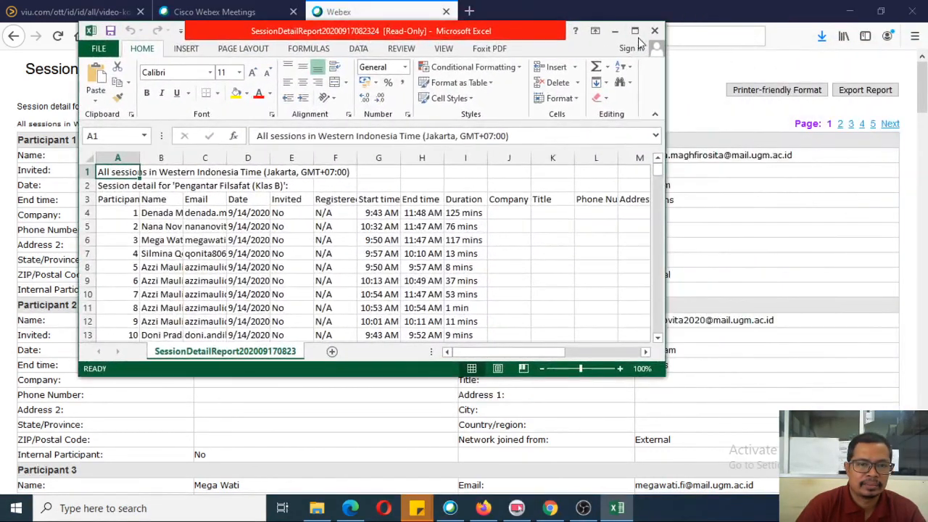
{"action": "left_click", "coordinate": [635, 31]}
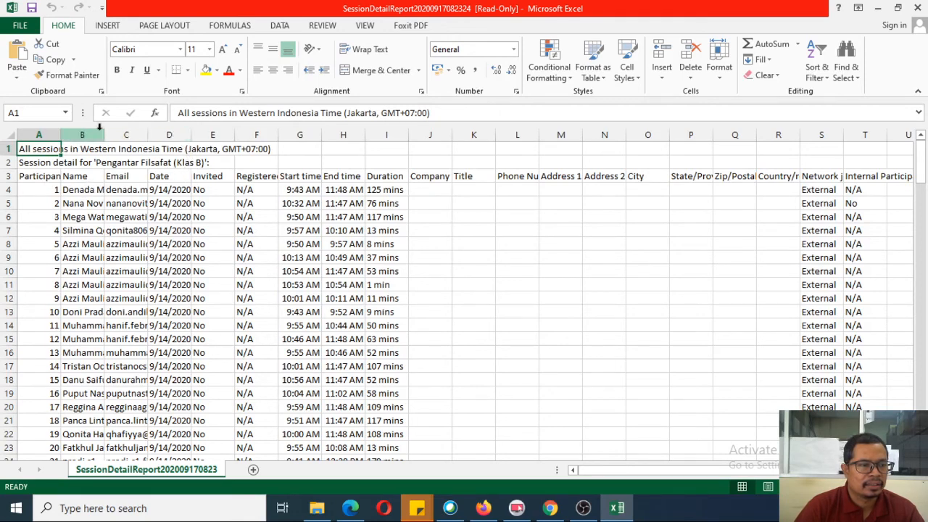
{"action": "left_click_drag", "start_coordinate": [105, 135], "coordinate": [161, 126]}
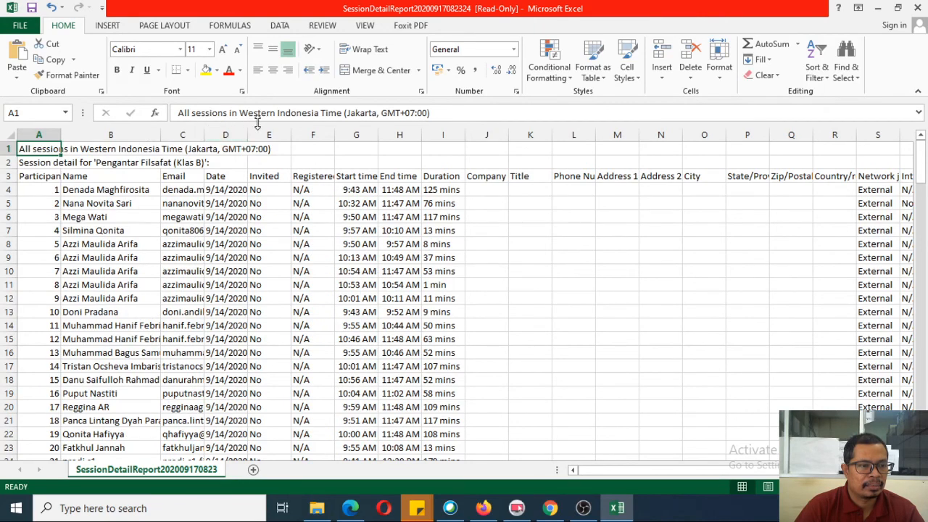
{"action": "left_click_drag", "start_coordinate": [206, 135], "coordinate": [309, 129]}
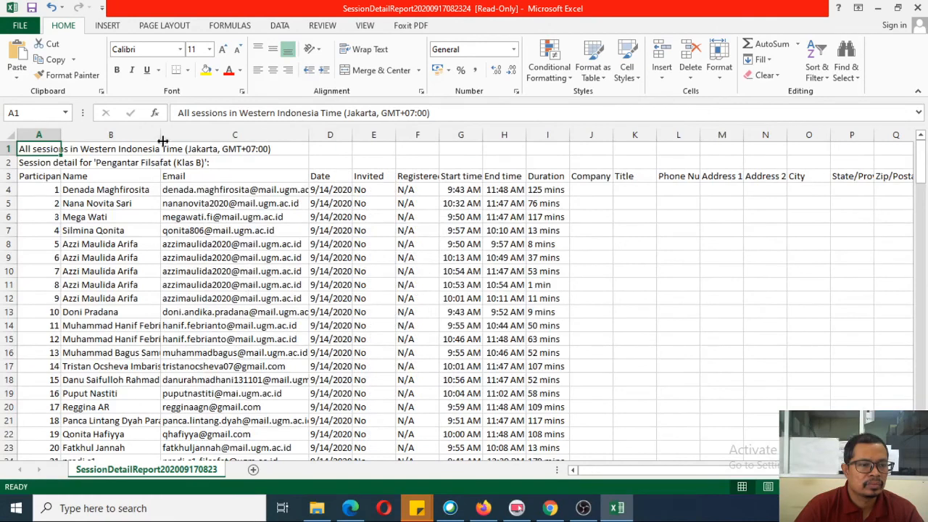
{"action": "left_click_drag", "start_coordinate": [161, 135], "coordinate": [219, 135]}
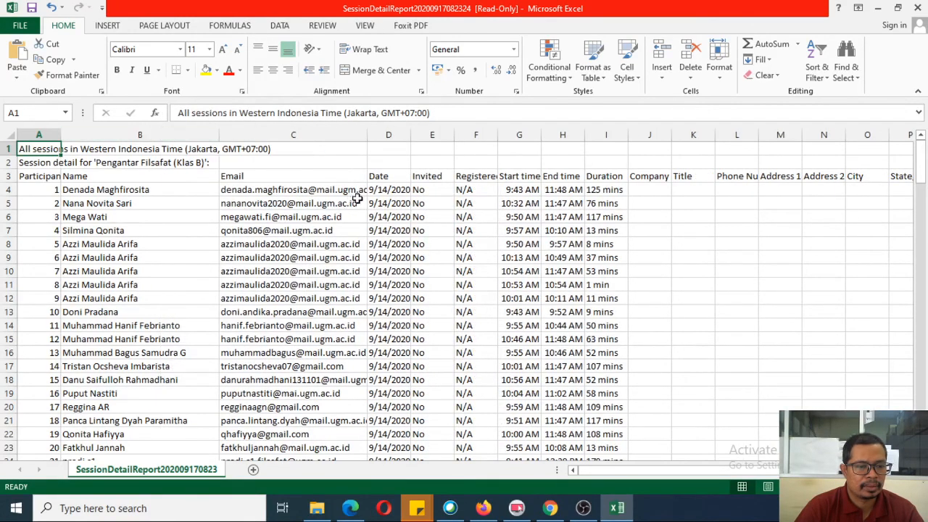
{"action": "left_click_drag", "start_coordinate": [368, 135], "coordinate": [414, 135]}
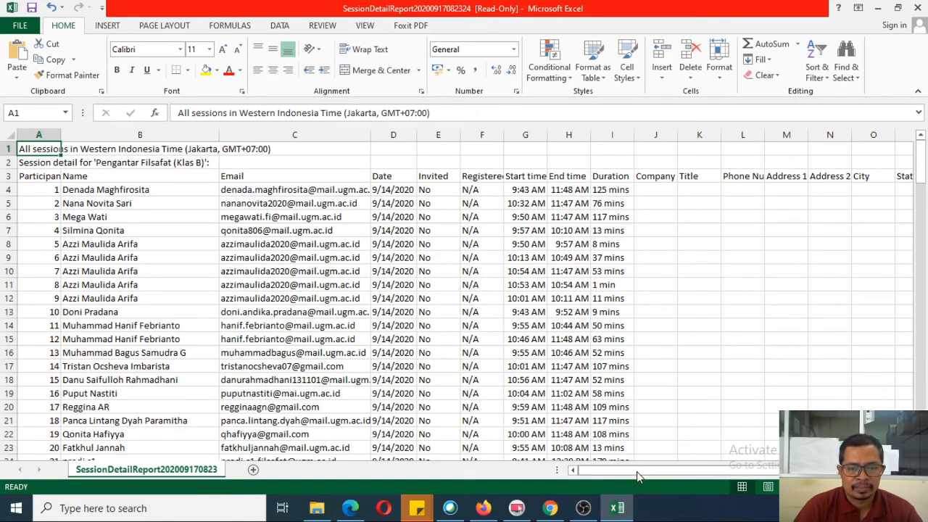
{"action": "left_click_drag", "start_coordinate": [639, 470], "coordinate": [649, 487]}
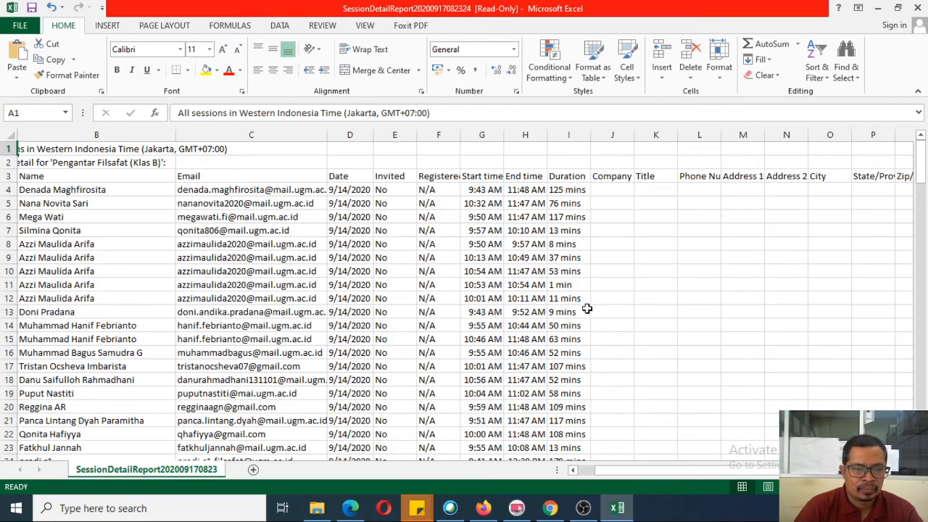
{"action": "left_click", "coordinate": [560, 316]}
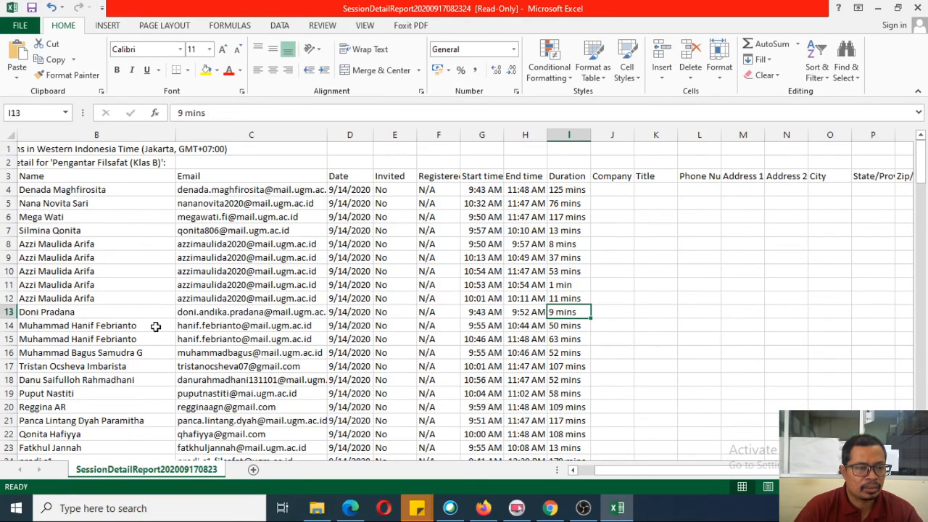
{"action": "left_click", "coordinate": [5, 312]}
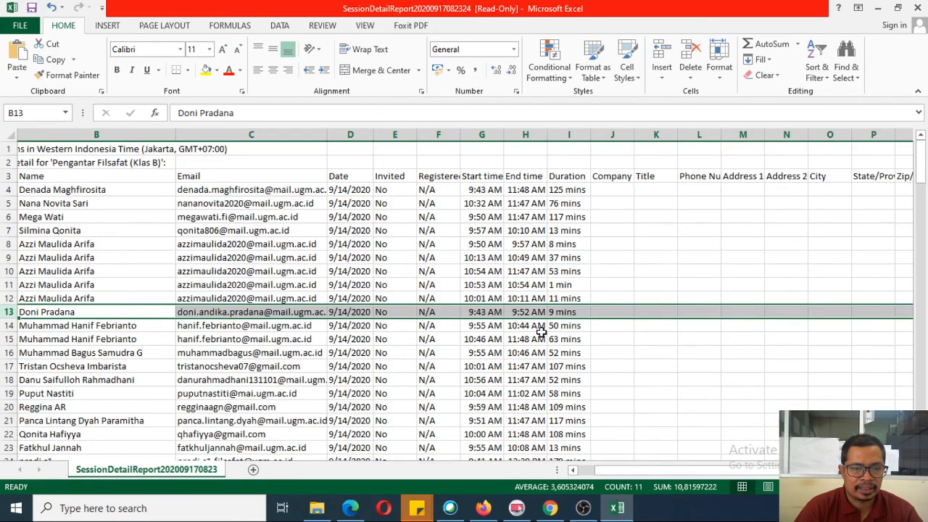
{"action": "scroll", "coordinate": [562, 355], "scroll_direction": "down", "scroll_amount": 2}
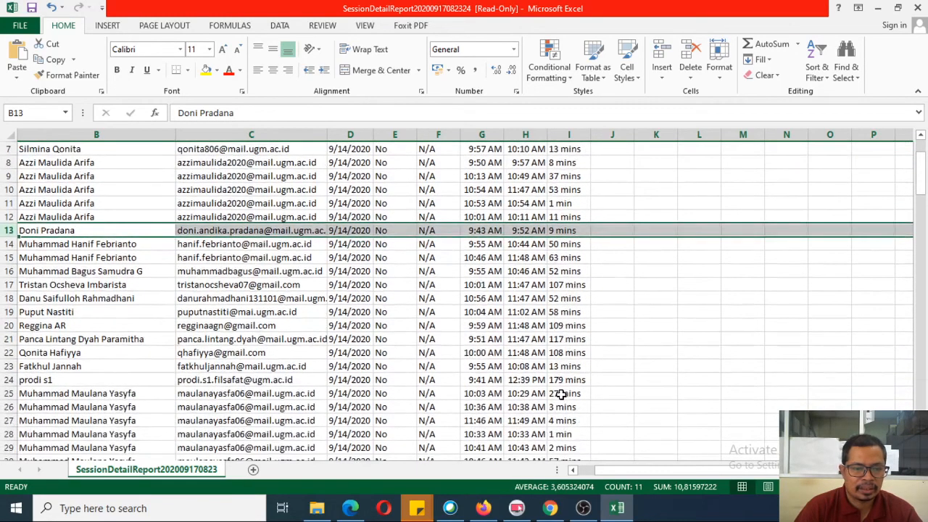
{"action": "scroll", "coordinate": [562, 394], "scroll_direction": "down", "scroll_amount": 1}
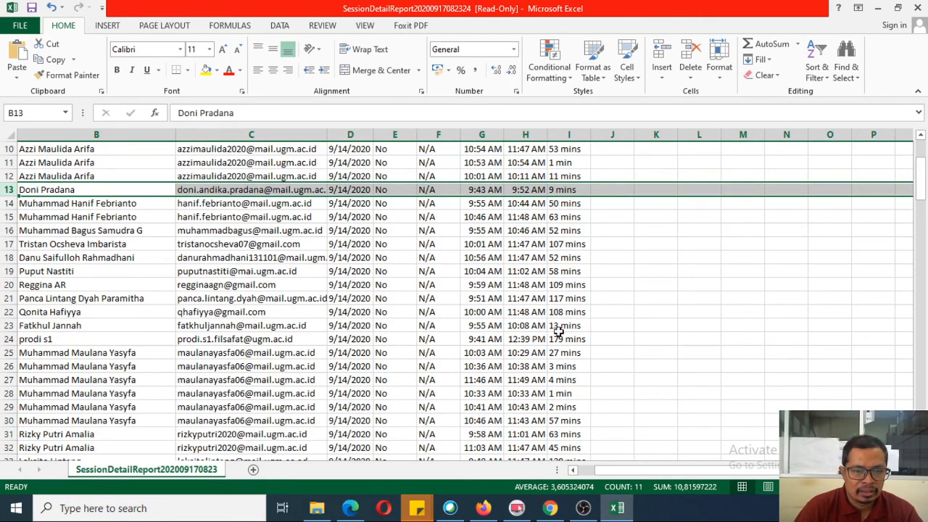
{"action": "left_click", "coordinate": [566, 325]}
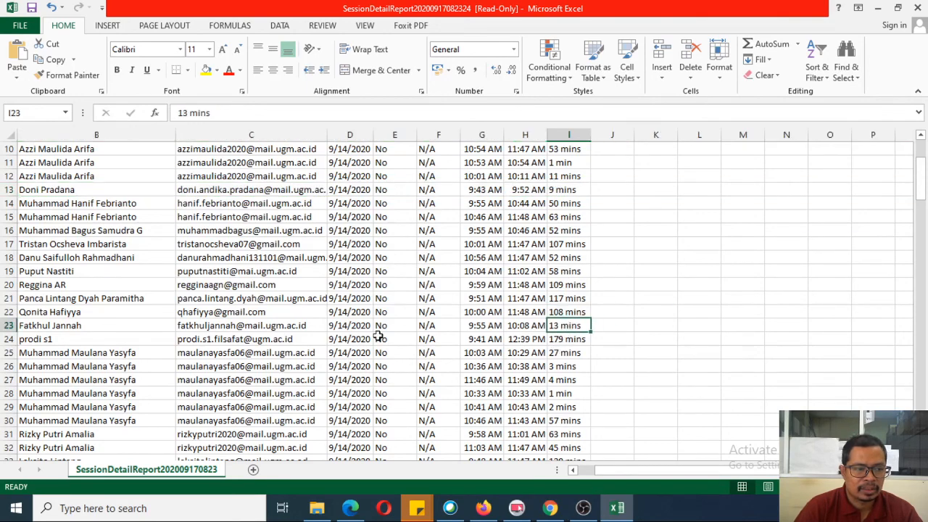
{"action": "left_click", "coordinate": [6, 325]}
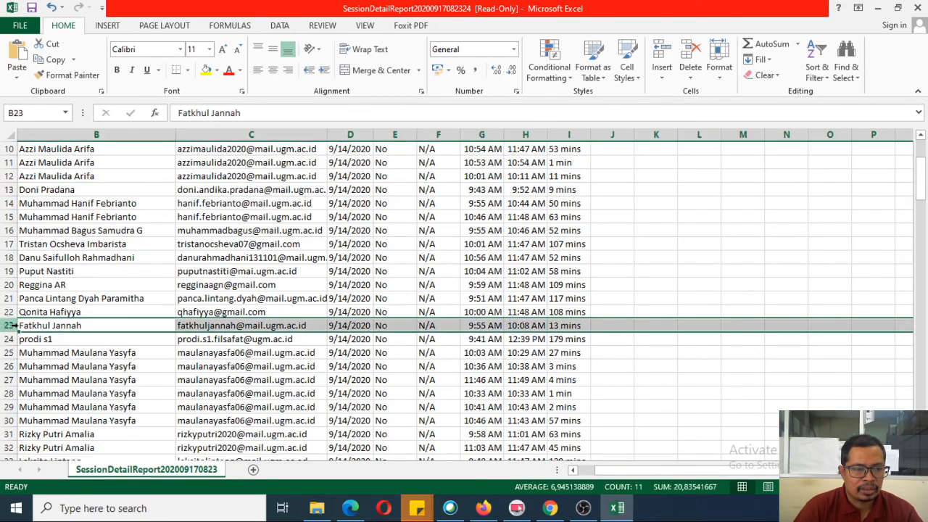
{"action": "scroll", "coordinate": [557, 365], "scroll_direction": "down", "scroll_amount": 2}
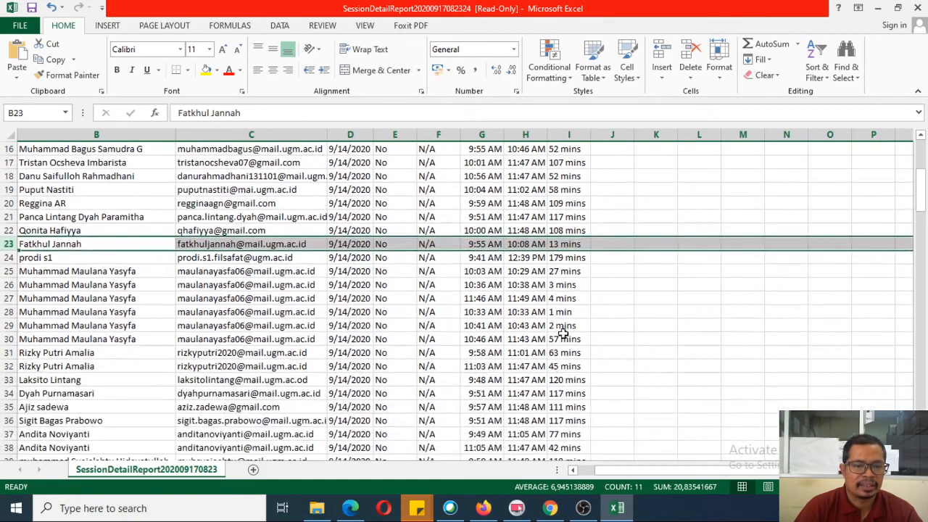
{"action": "scroll", "coordinate": [557, 332], "scroll_direction": "up", "scroll_amount": 5}
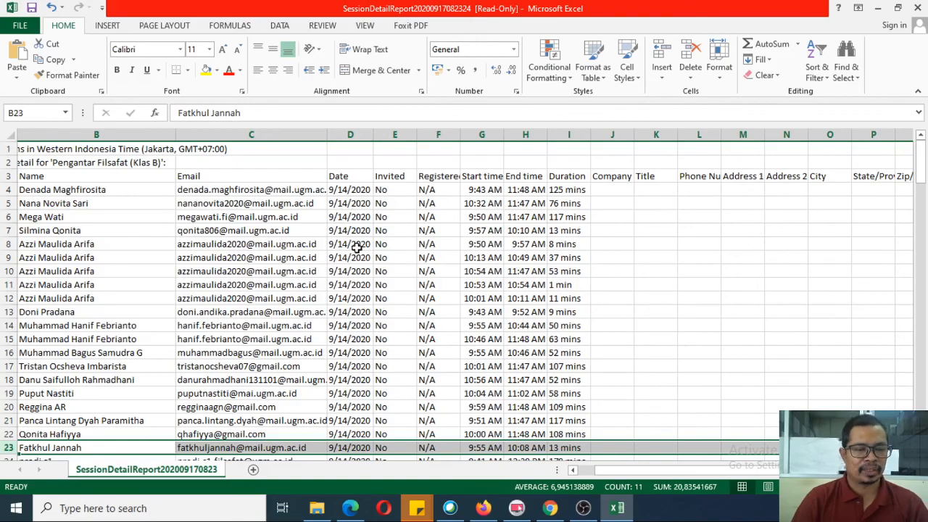
{"action": "scroll", "coordinate": [355, 247], "scroll_direction": "down", "scroll_amount": 14}
{"action": "scroll", "coordinate": [361, 256], "scroll_direction": "down", "scroll_amount": 20}
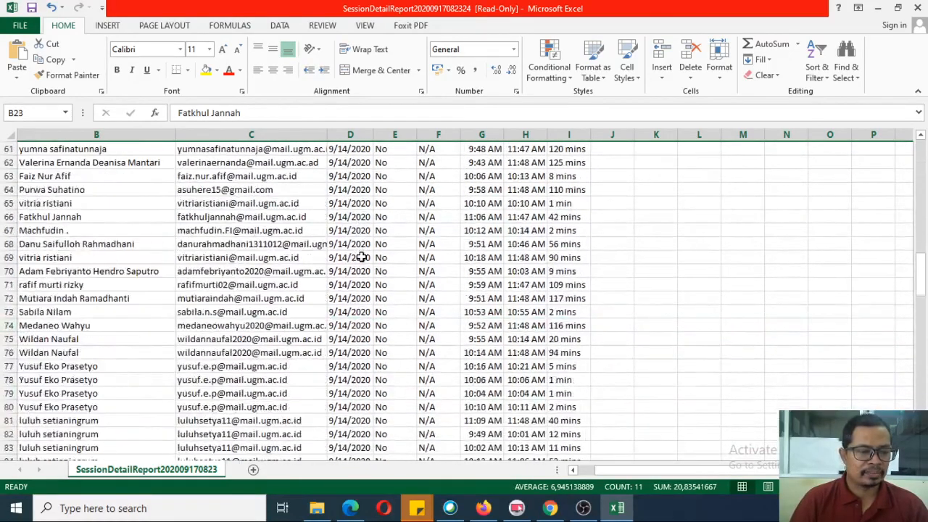
{"action": "scroll", "coordinate": [360, 257], "scroll_direction": "down", "scroll_amount": 5}
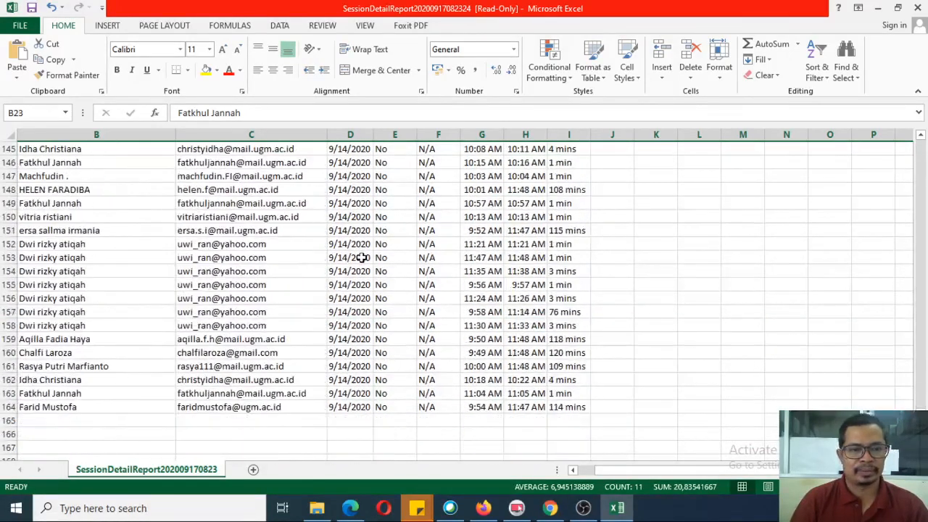
{"action": "scroll", "coordinate": [360, 257], "scroll_direction": "up", "scroll_amount": 20}
{"action": "scroll", "coordinate": [360, 257], "scroll_direction": "up", "scroll_amount": 15}
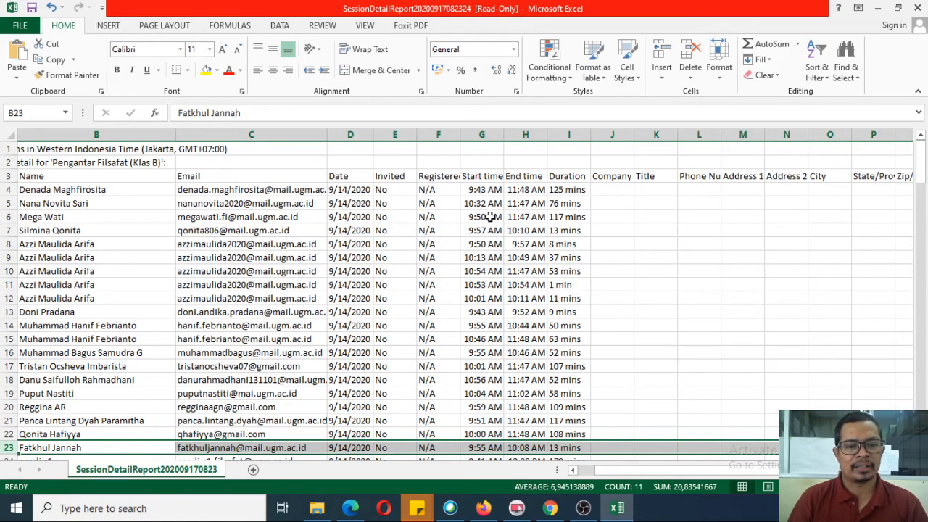
Step: Close the CSV in Excel without saving changes
{"action": "left_click", "coordinate": [919, 9]}
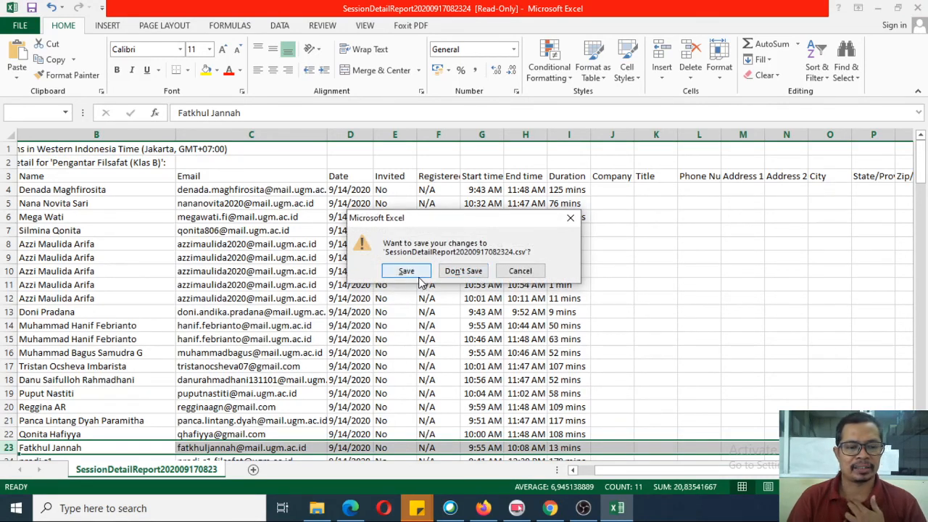
{"action": "left_click", "coordinate": [475, 273]}
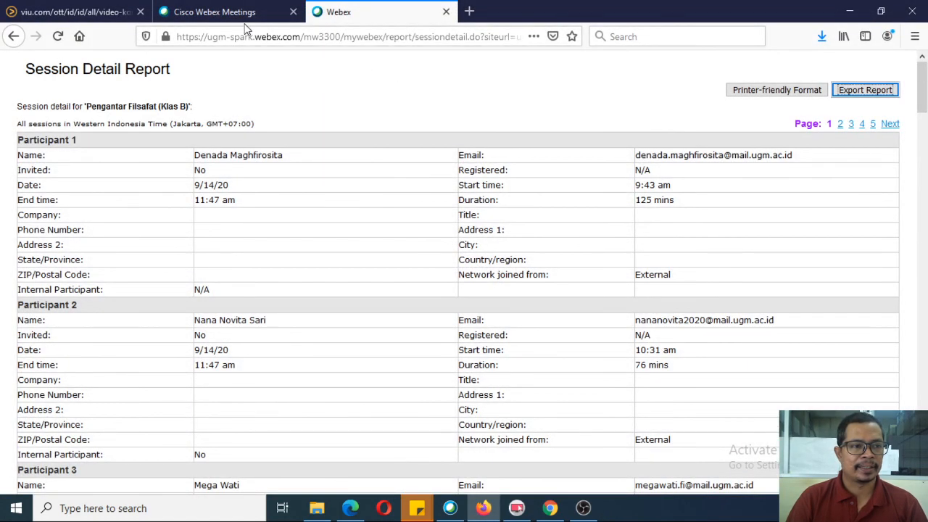
Step: Return to the Webex dashboard tab and look over the personal room and upcoming meetings
{"action": "left_click", "coordinate": [247, 13]}
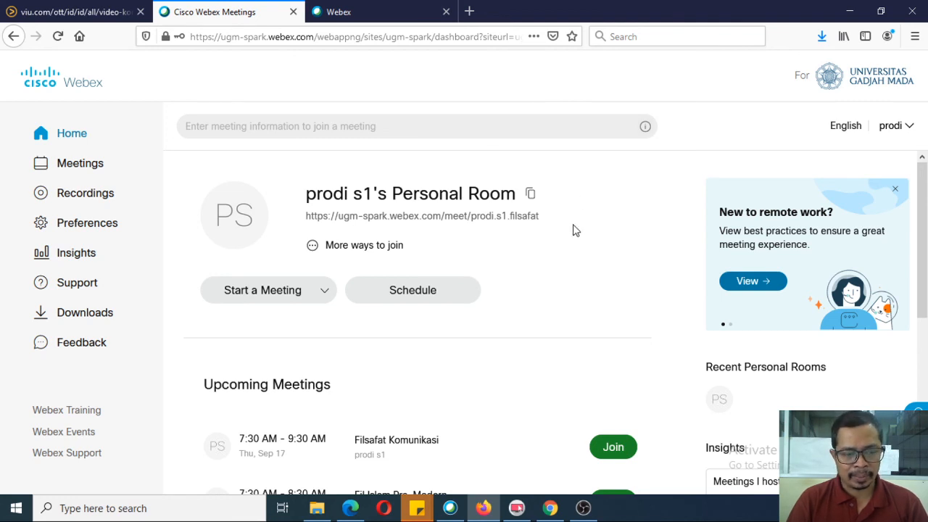
{"action": "scroll", "coordinate": [550, 319], "scroll_direction": "down", "scroll_amount": 3}
{"action": "scroll", "coordinate": [533, 333], "scroll_direction": "down", "scroll_amount": 2}
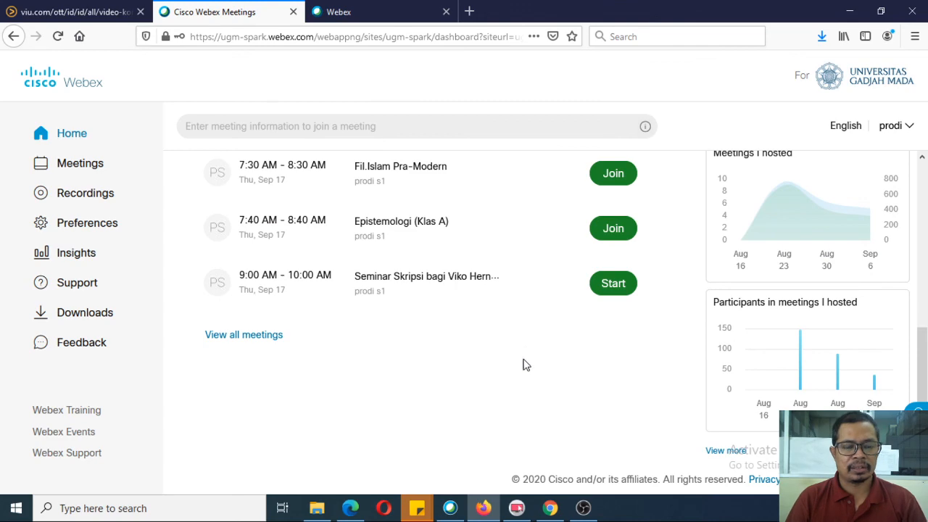
{"action": "scroll", "coordinate": [524, 371], "scroll_direction": "up", "scroll_amount": 4}
{"action": "scroll", "coordinate": [533, 359], "scroll_direction": "up", "scroll_amount": 1}
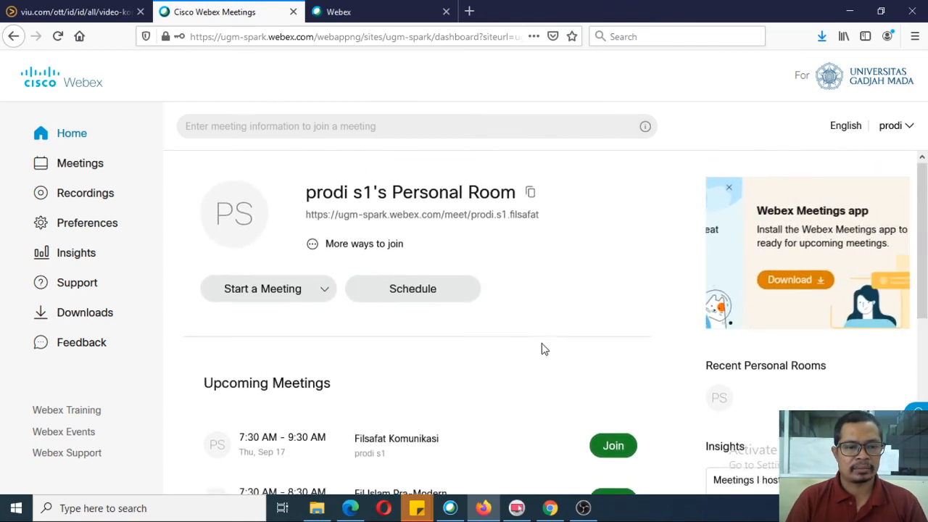